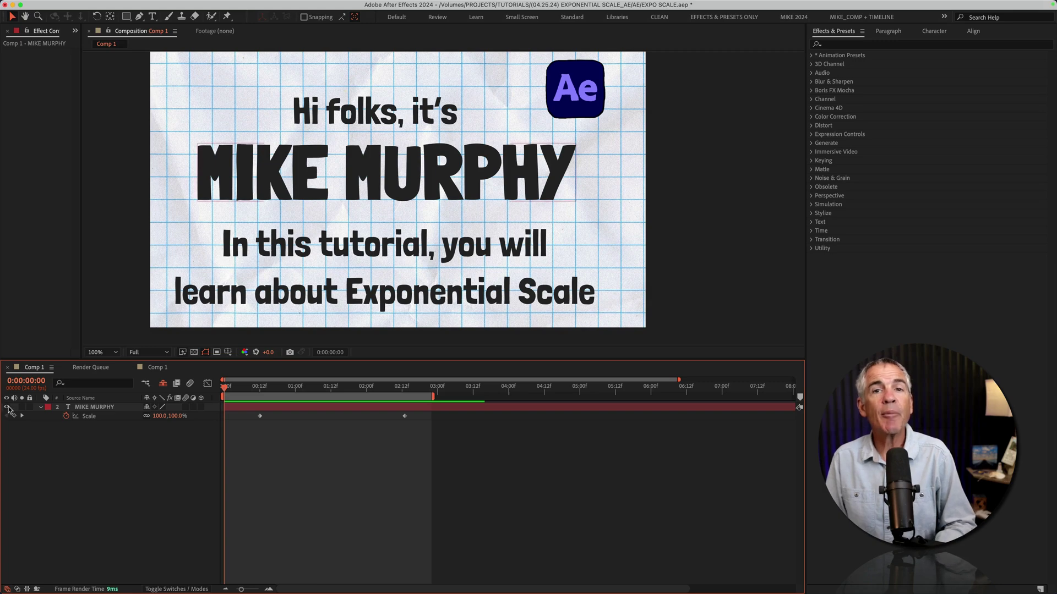
left_click(7, 407)
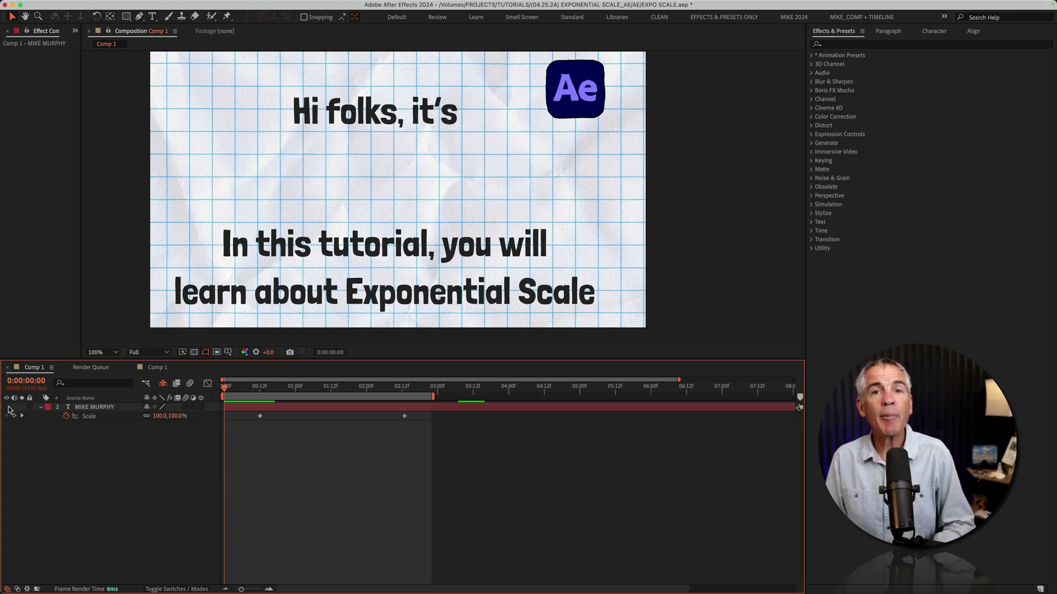
left_click(6, 407)
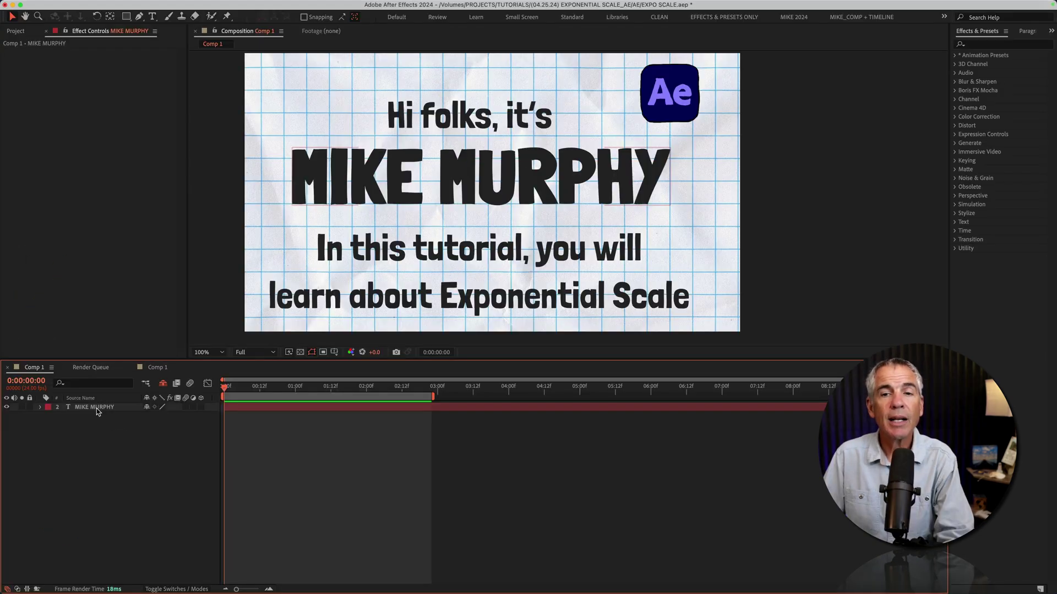
left_click(97, 407)
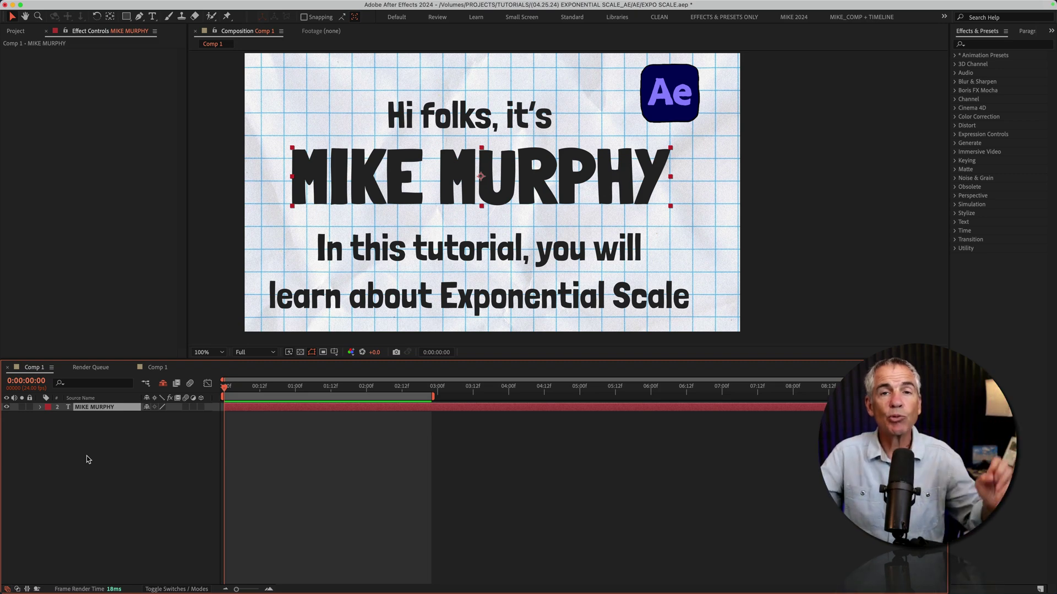
key("period")
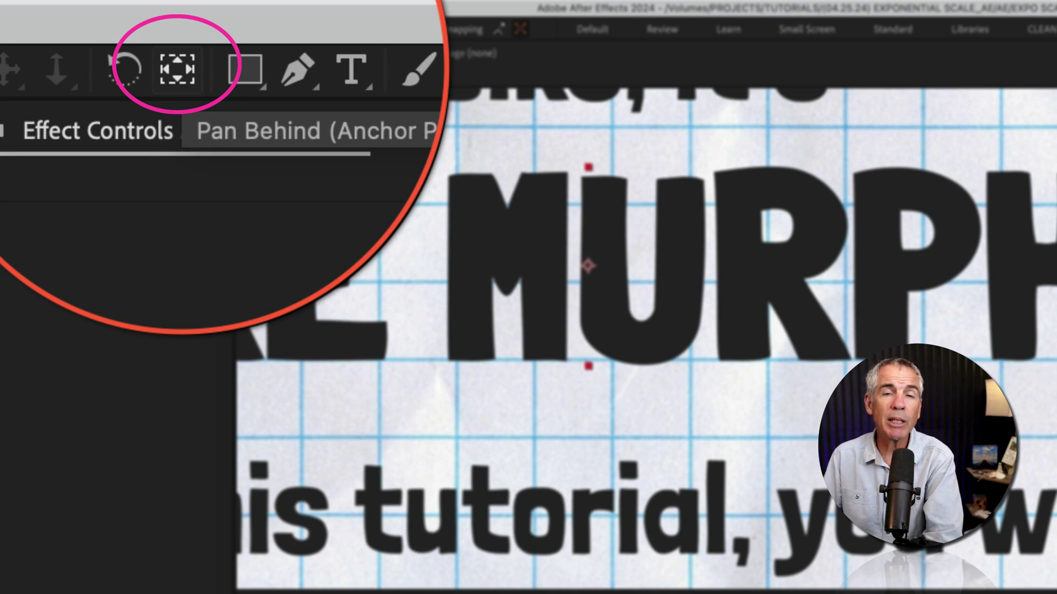
key("y")
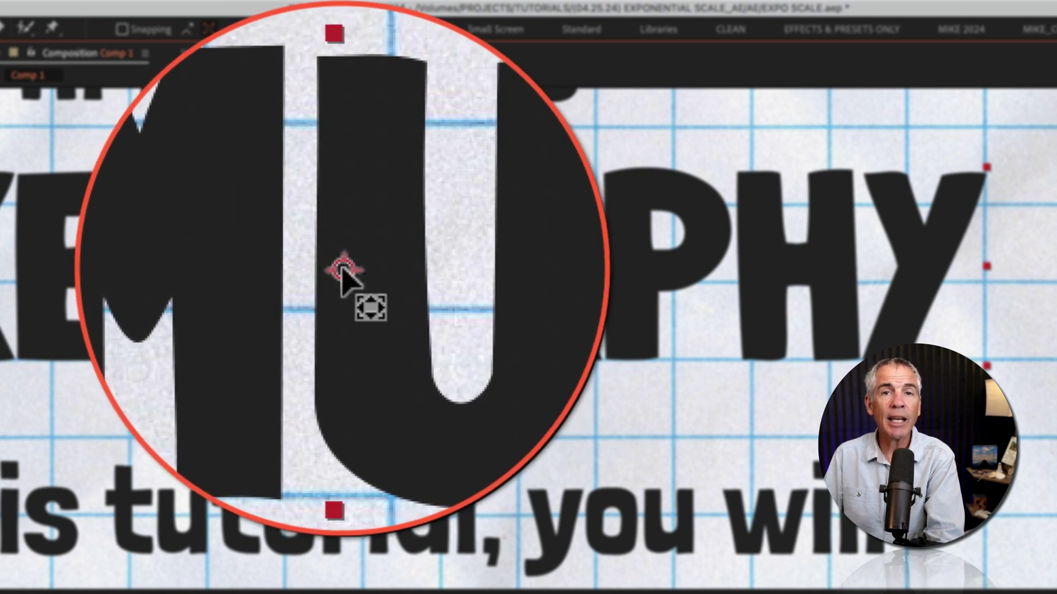
left_click_drag(341, 269, 524, 270)
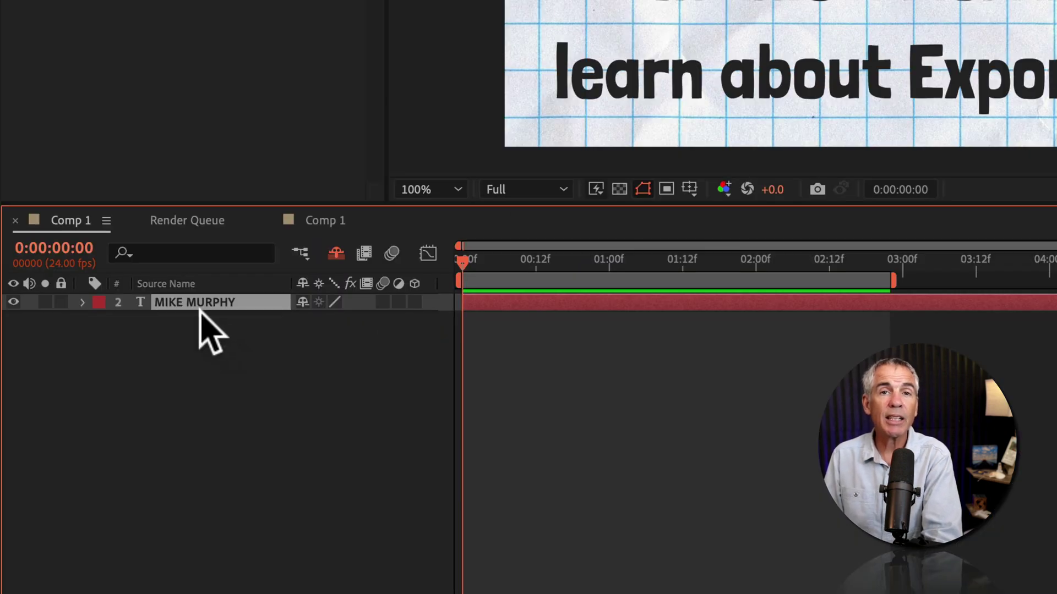
key("s")
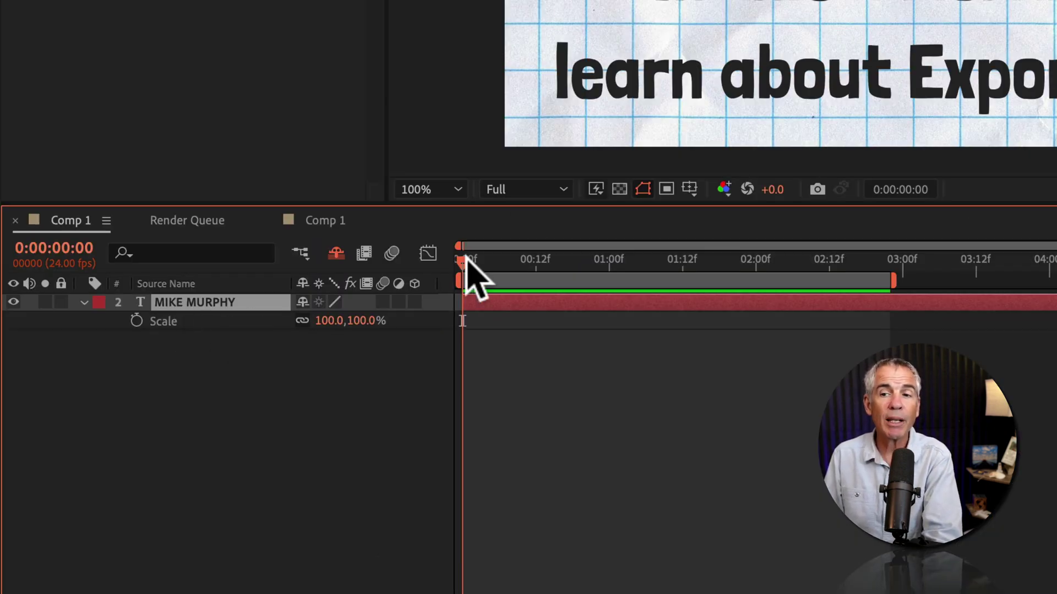
left_click_drag(465, 256, 531, 257)
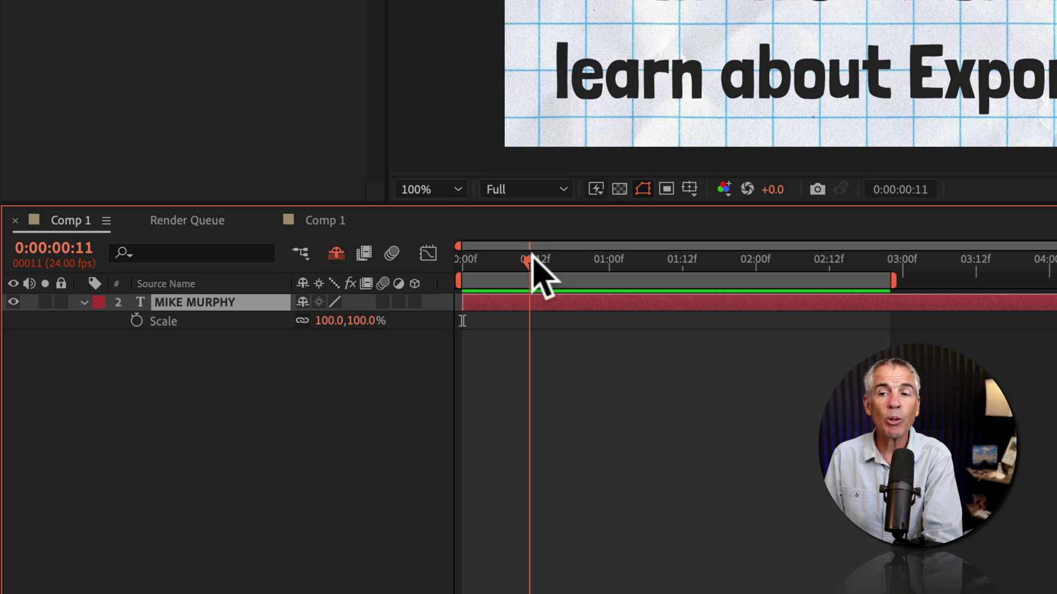
left_click(139, 321)
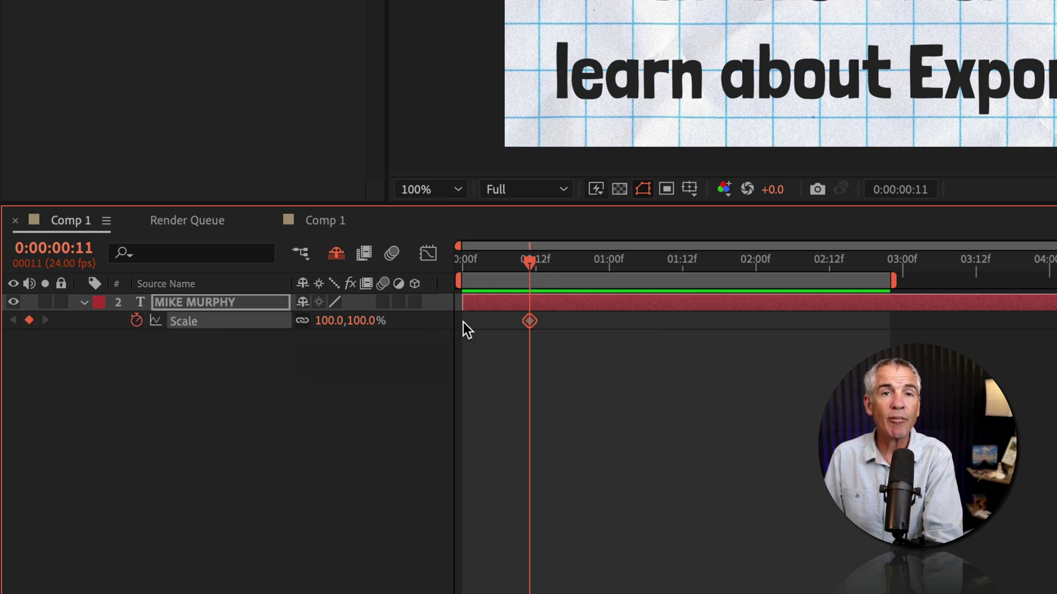
- At 0:00:02:12, scrub Scale past 1500% so the text blows past the frame
left_click_drag(538, 261, 834, 267)
left_click_drag(353, 321, 465, 320)
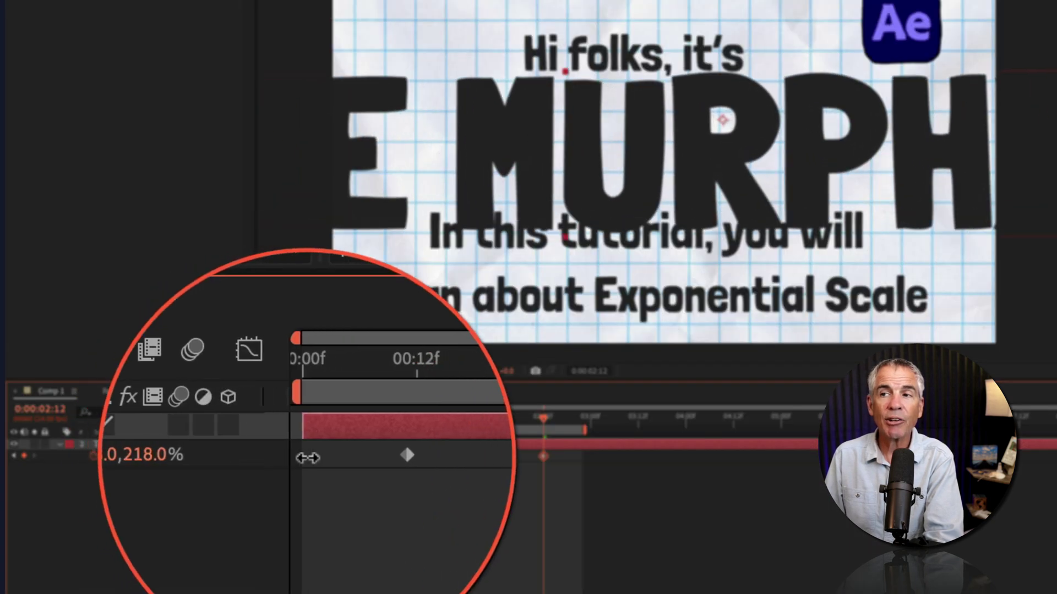
left_click_drag(308, 458, 286, 464)
left_click_drag(223, 457, 352, 458)
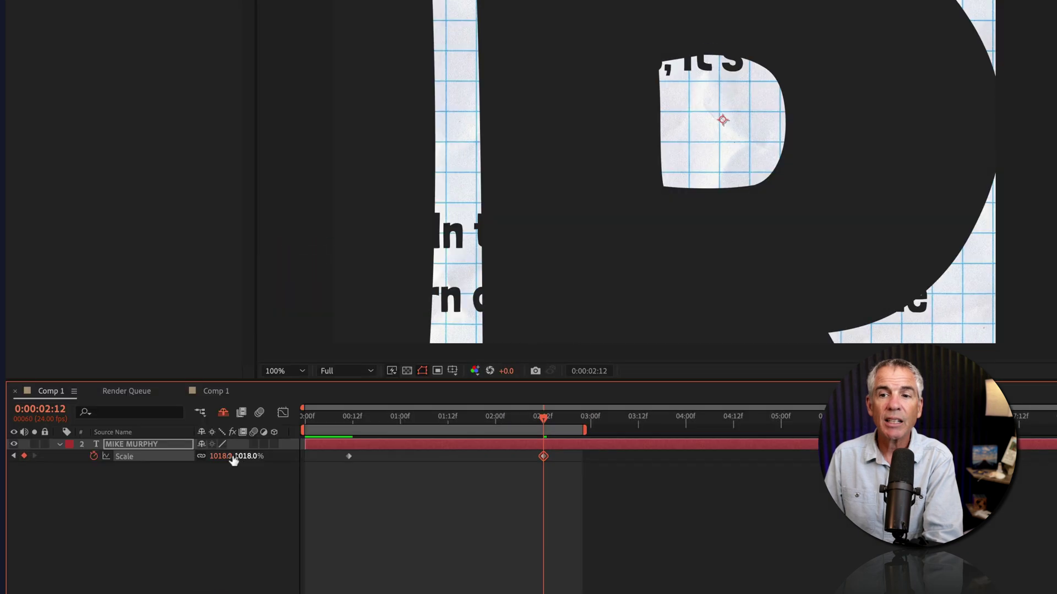
left_click_drag(233, 460, 222, 461)
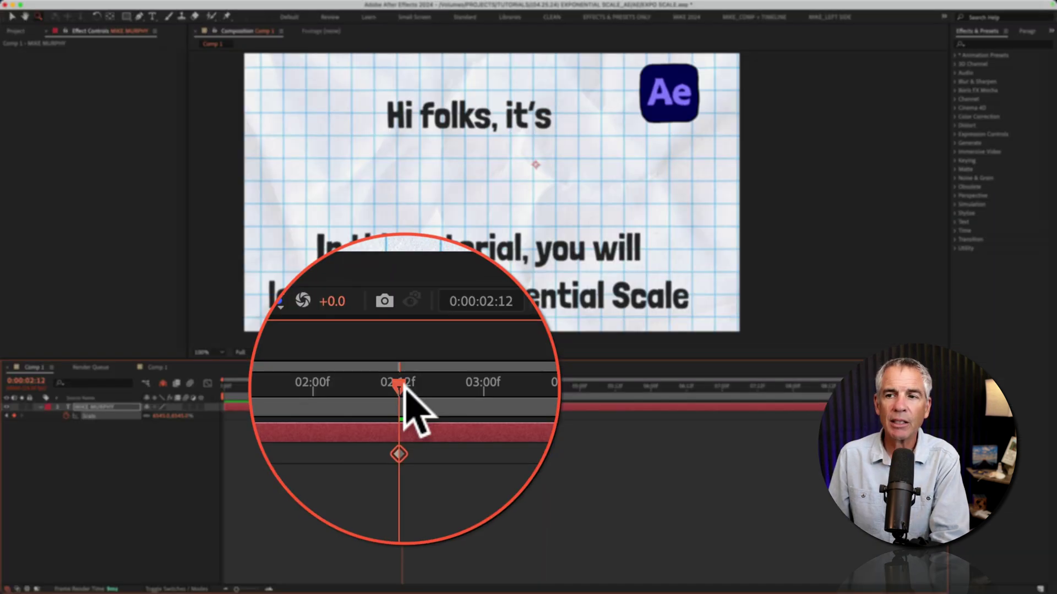
left_click_drag(543, 417, 547, 417)
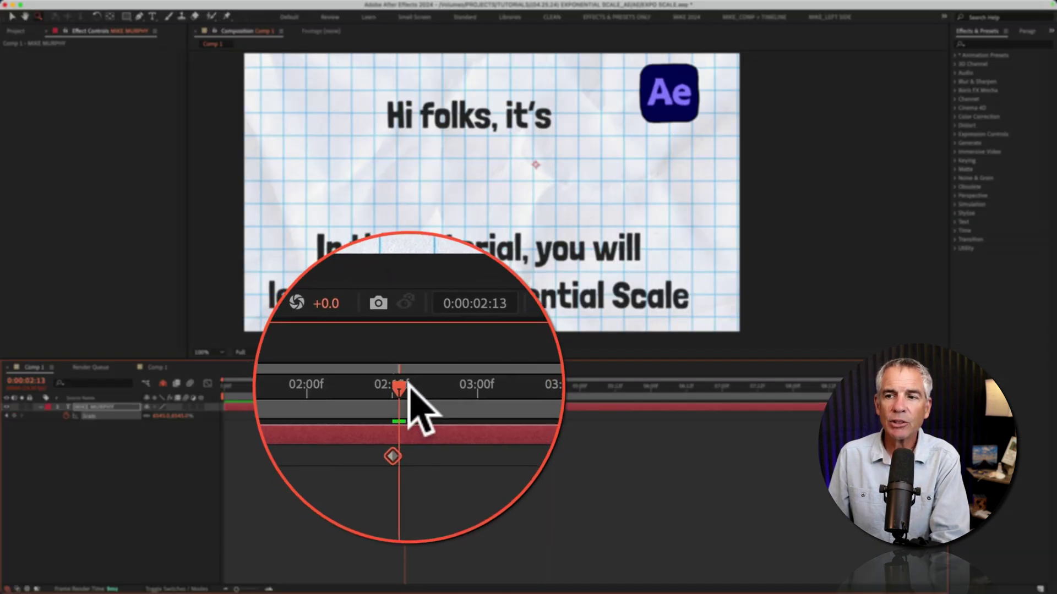
- End the work area at 0:00:02:19 and preview the zoom through the R
left_click_drag(405, 385, 422, 385)
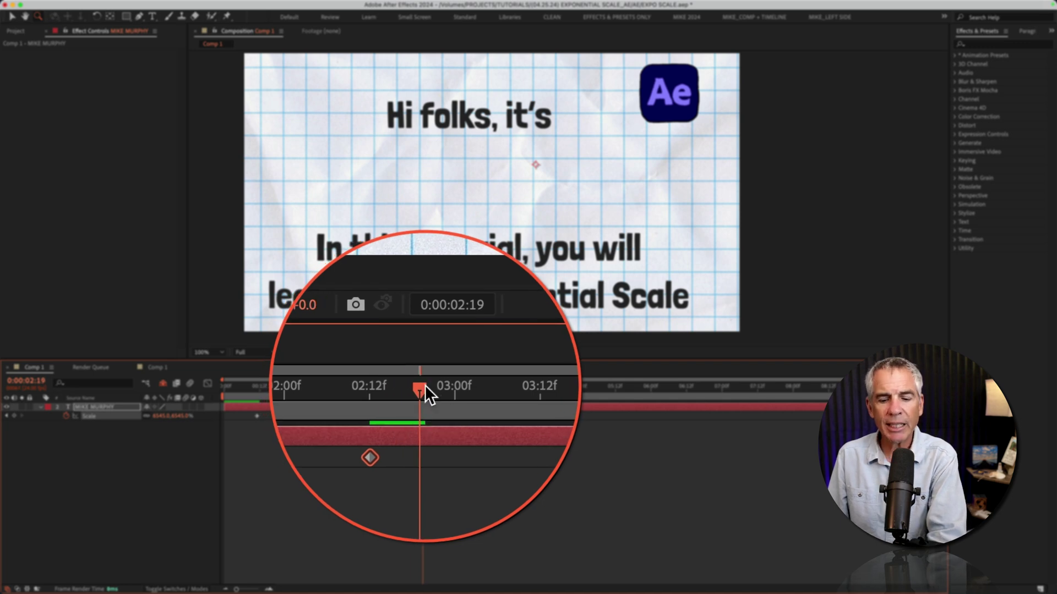
key("n")
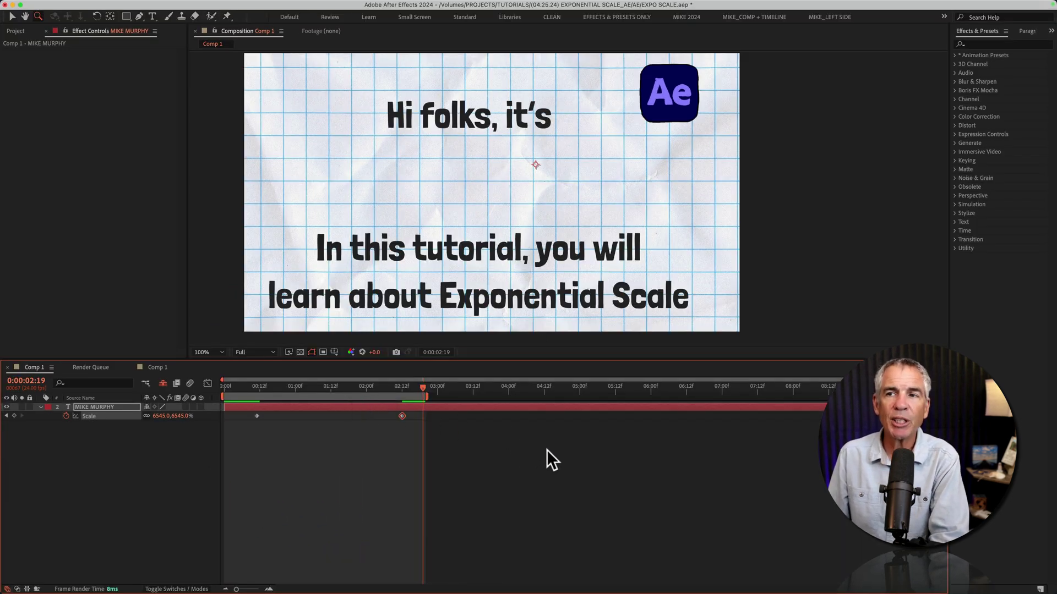
key("space")
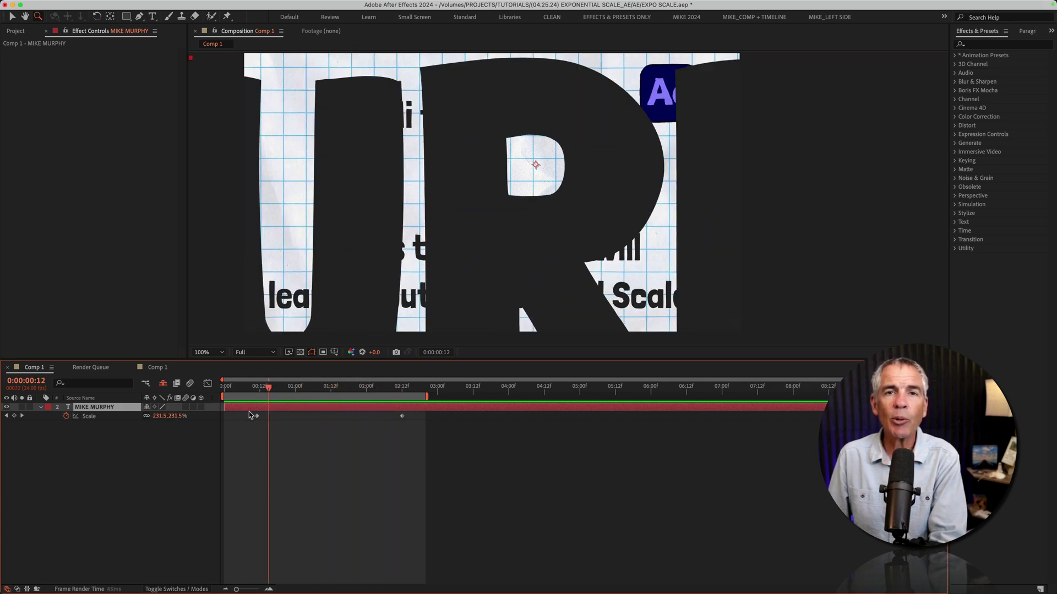
key("space")
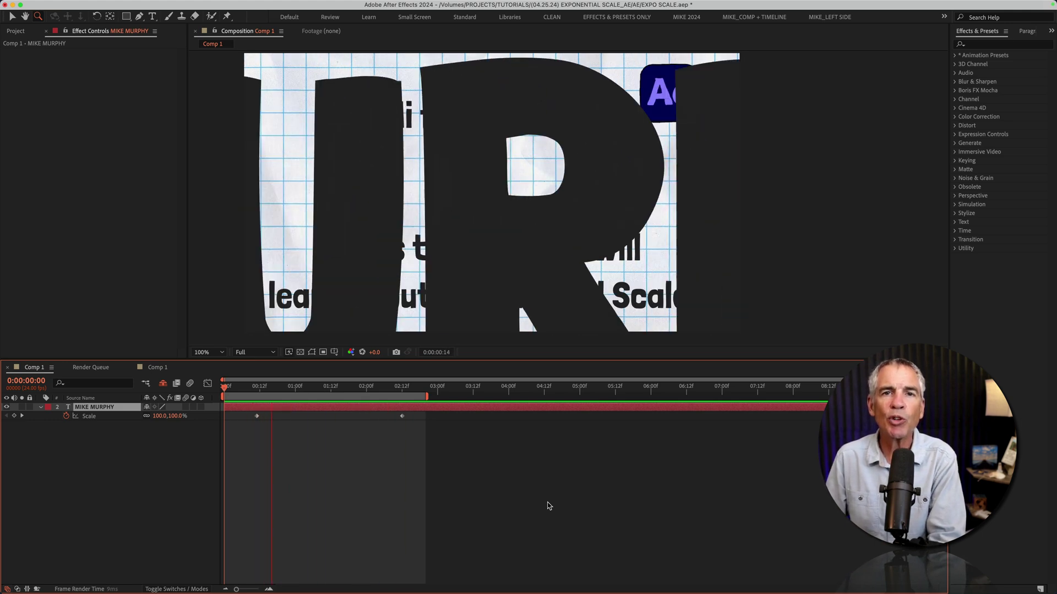
left_click(548, 505)
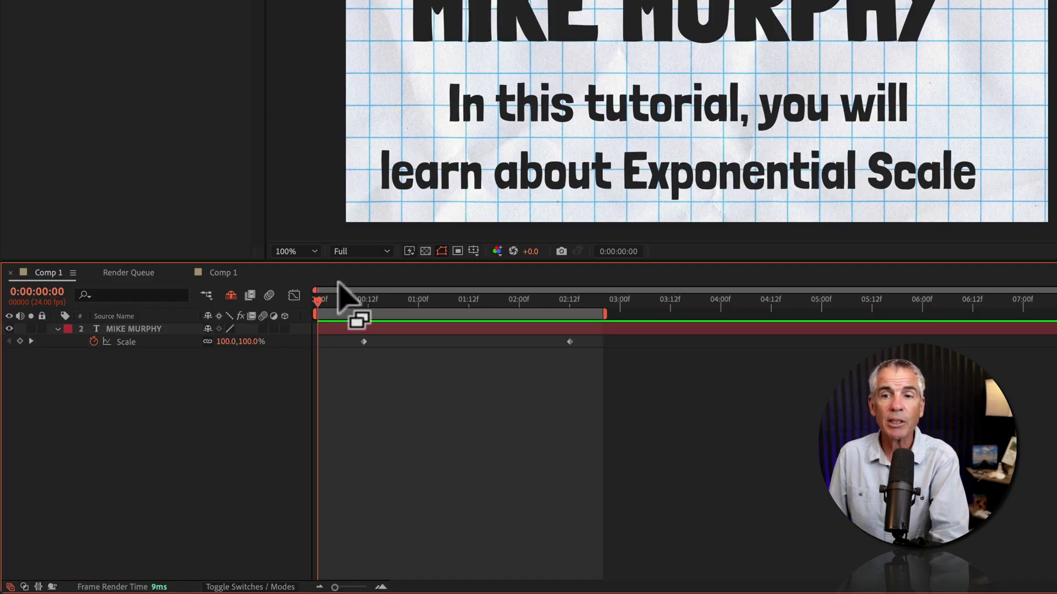
left_click(122, 328)
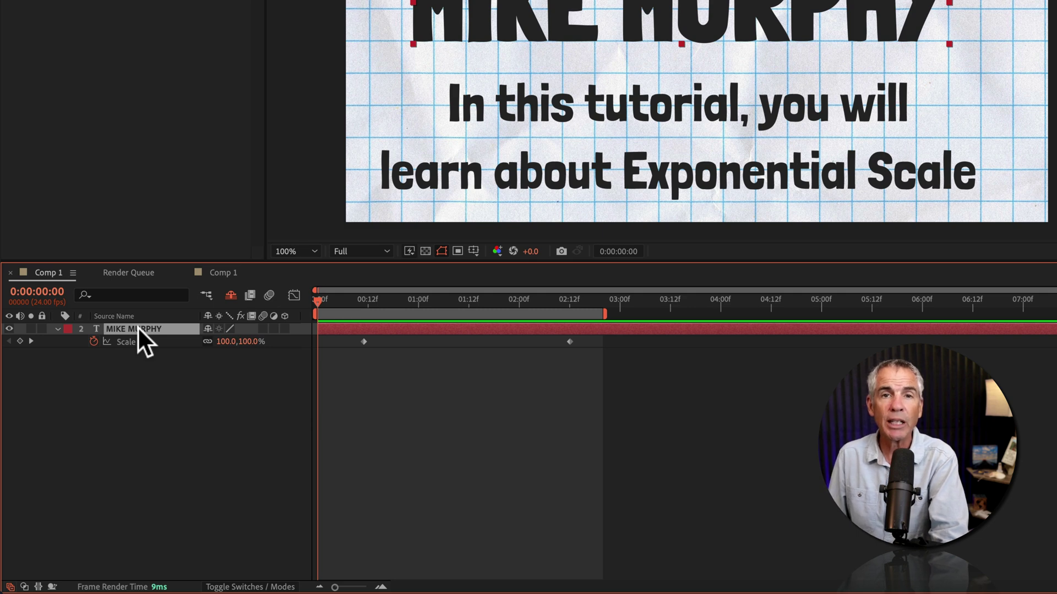
key("super+d")
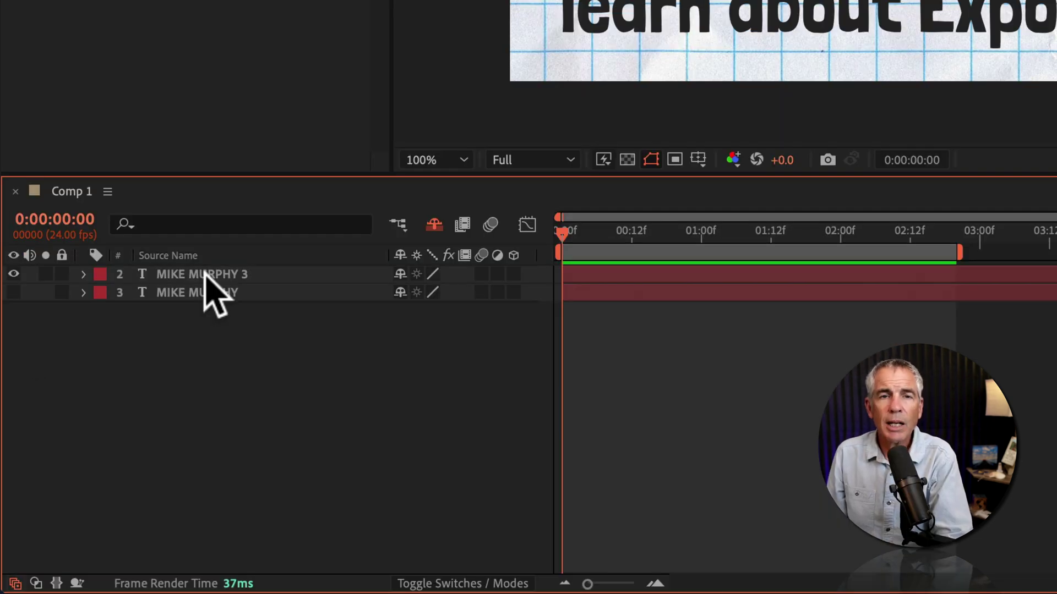
left_click(205, 275)
key("Return")
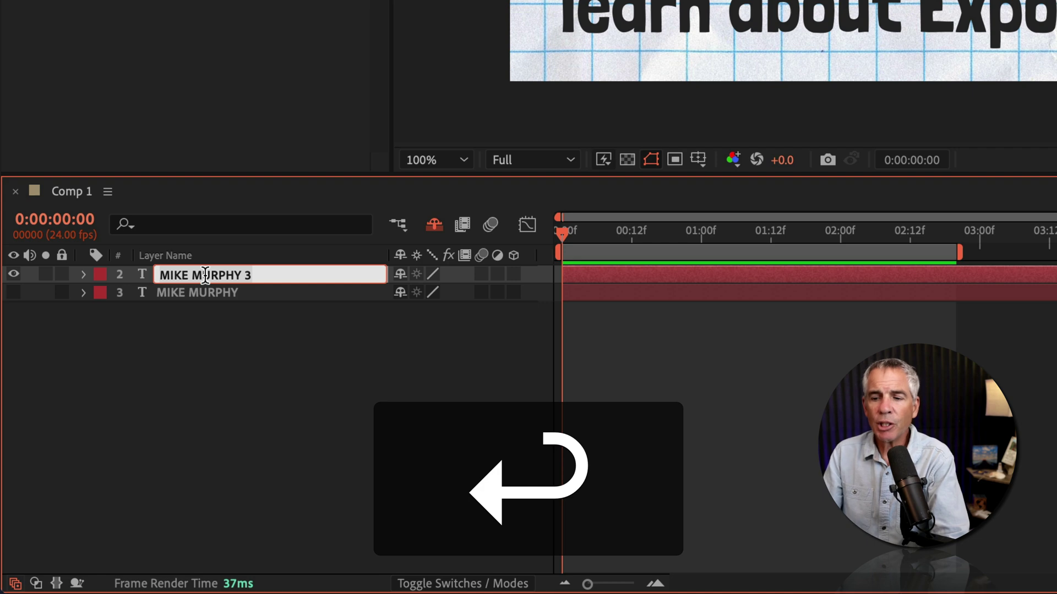
key("Right")
key("BackSpace")
type("-EX SCALE")
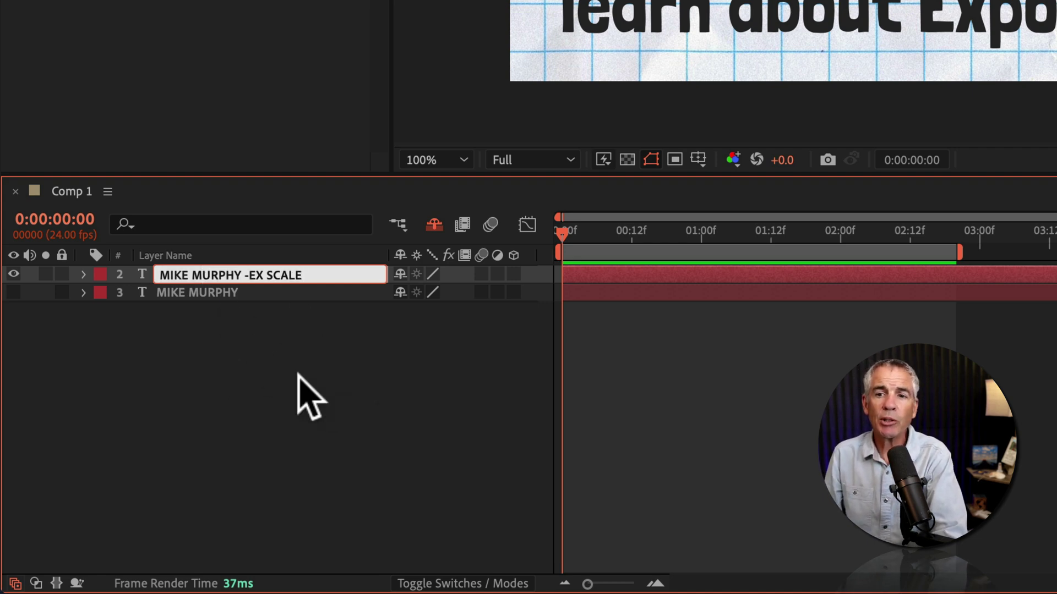
left_click(277, 273)
key("u")
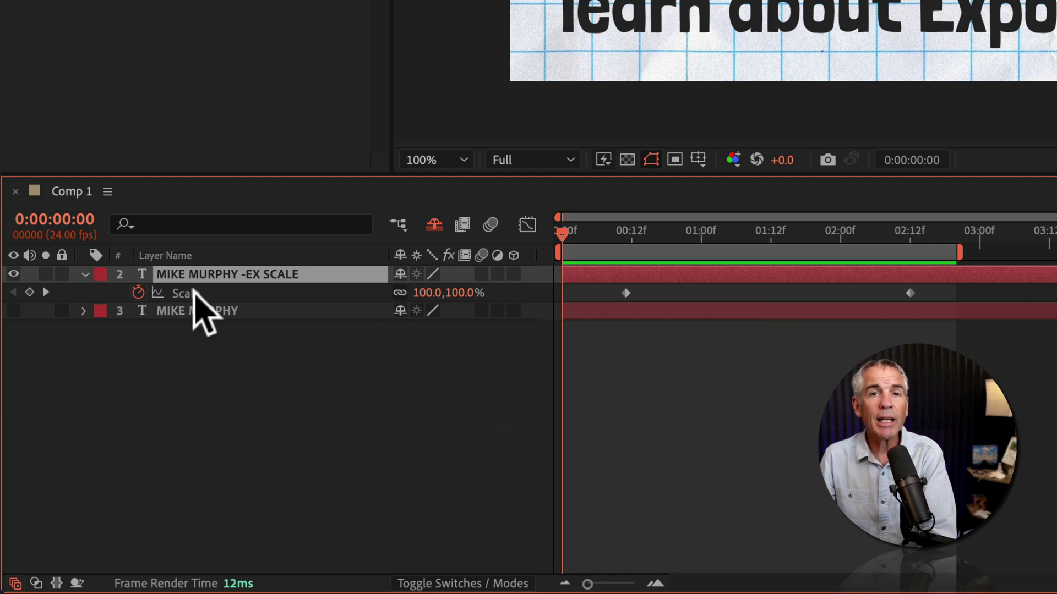
left_click(188, 294)
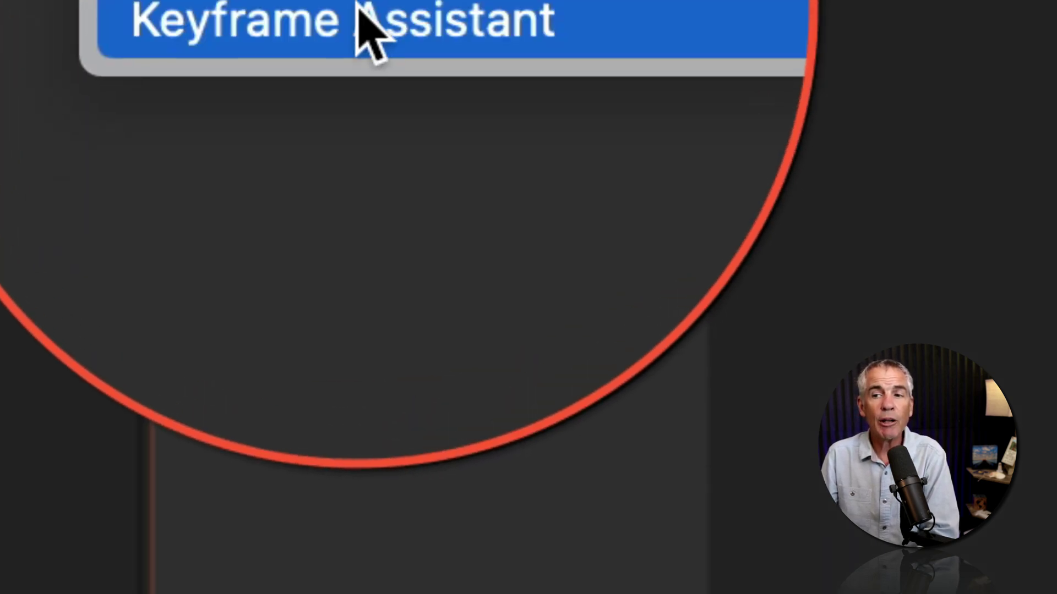
- Apply Keyframe Assistant > Exponential Scale to the duplicate's two Scale keyframes
mouse_move(358, 14)
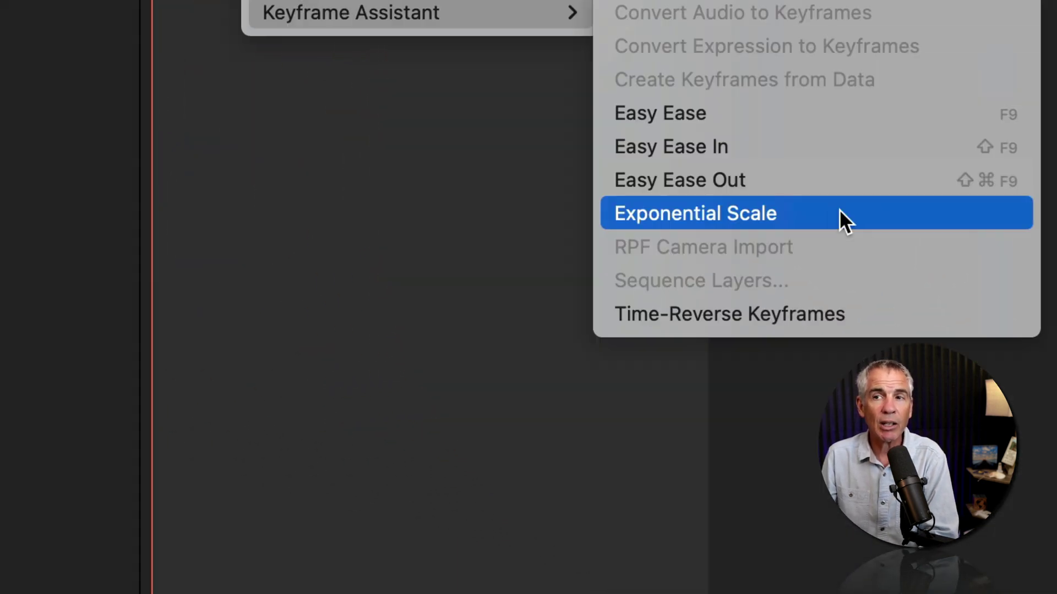
left_click(838, 212)
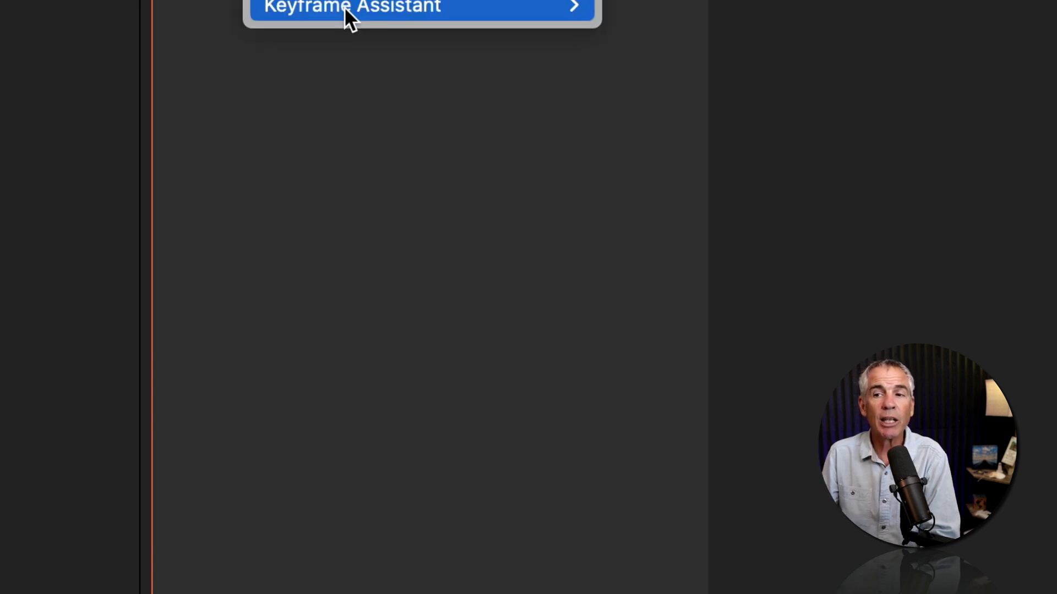
mouse_move(371, 8)
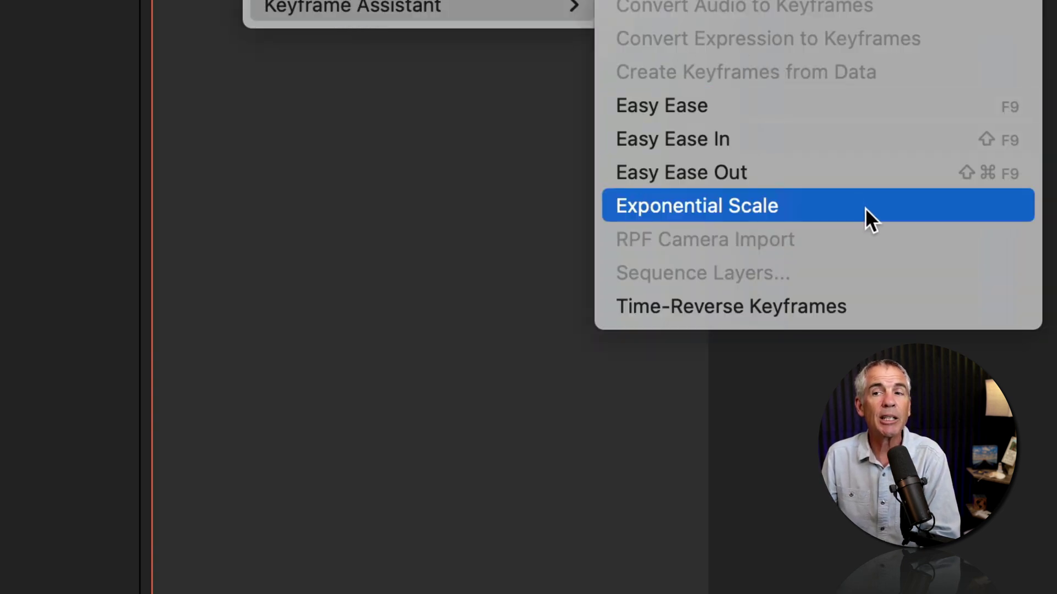
left_click(865, 209)
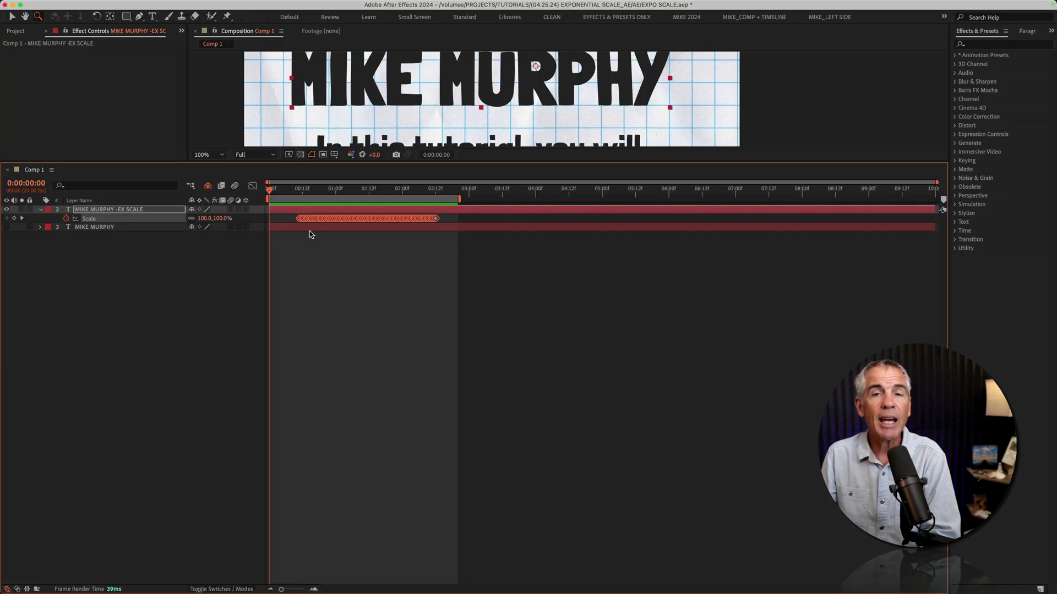
- Spread the timeline out to individual frames and preview the Exponential Scale zoom
left_click_drag(281, 589, 299, 590)
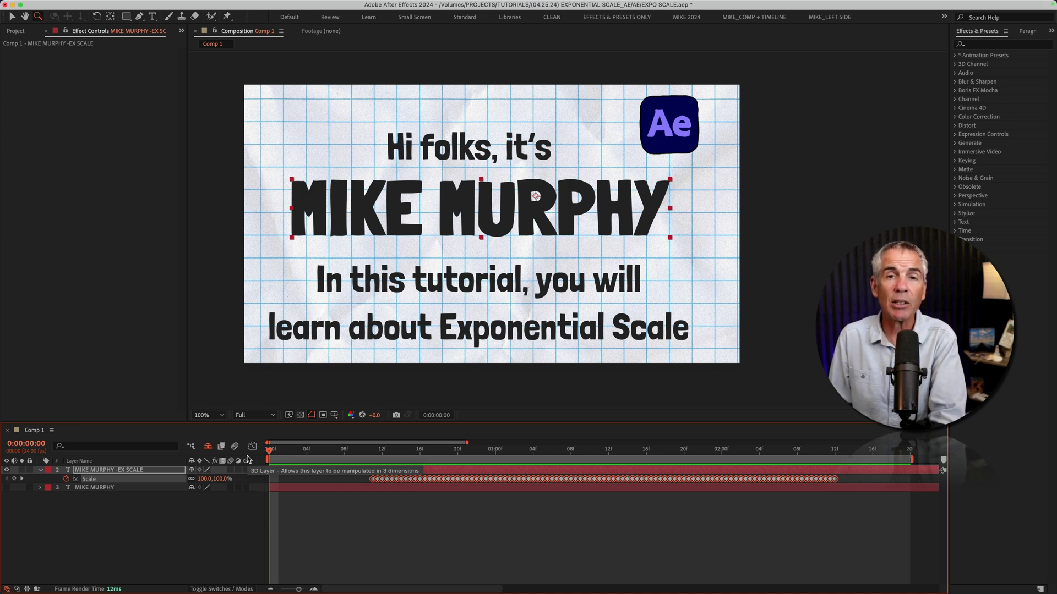
key("space")
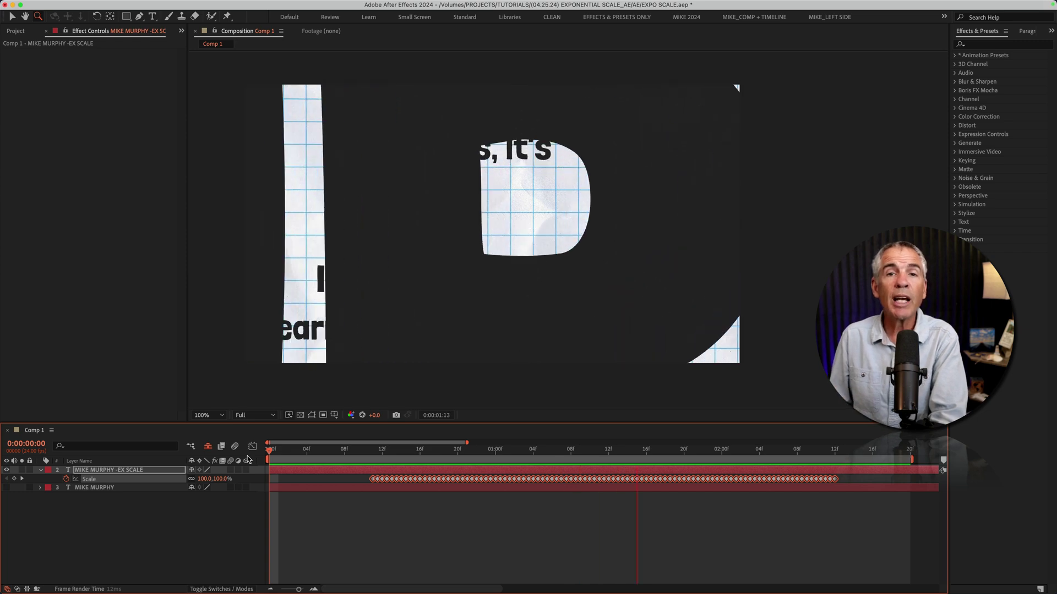
key("space")
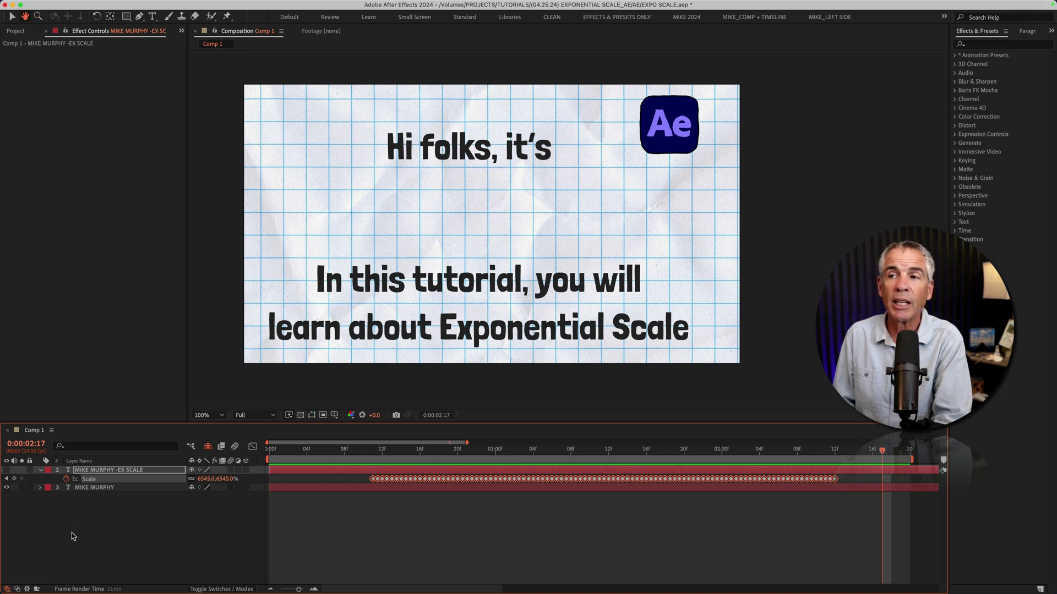
key("space")
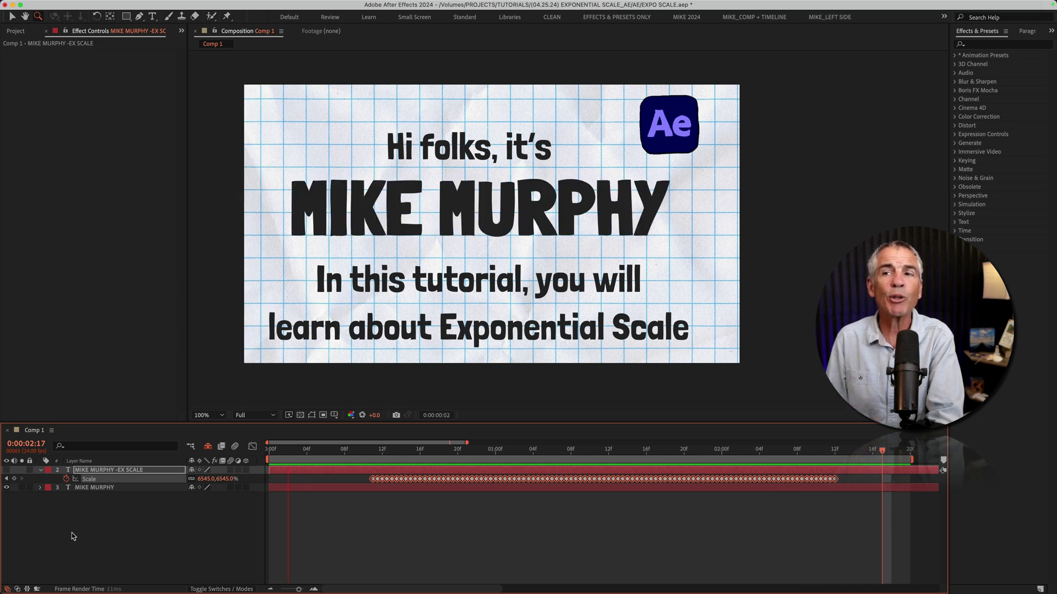
- Hide the plain MIKE MURPHY layer, show the exponentially scaled copy, and play it back
left_click(7, 470)
left_click(7, 487)
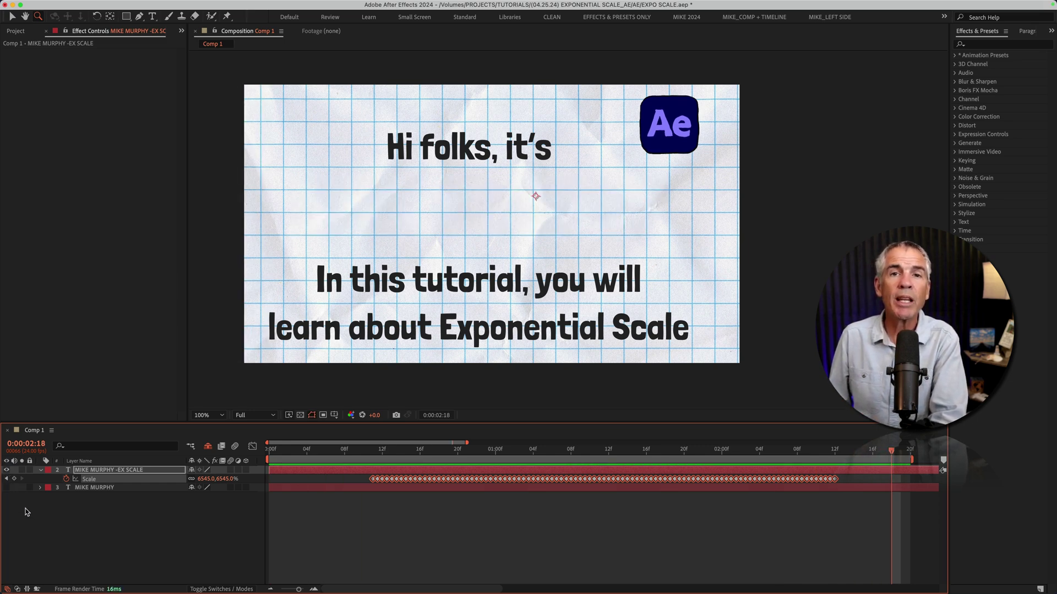
key("space")
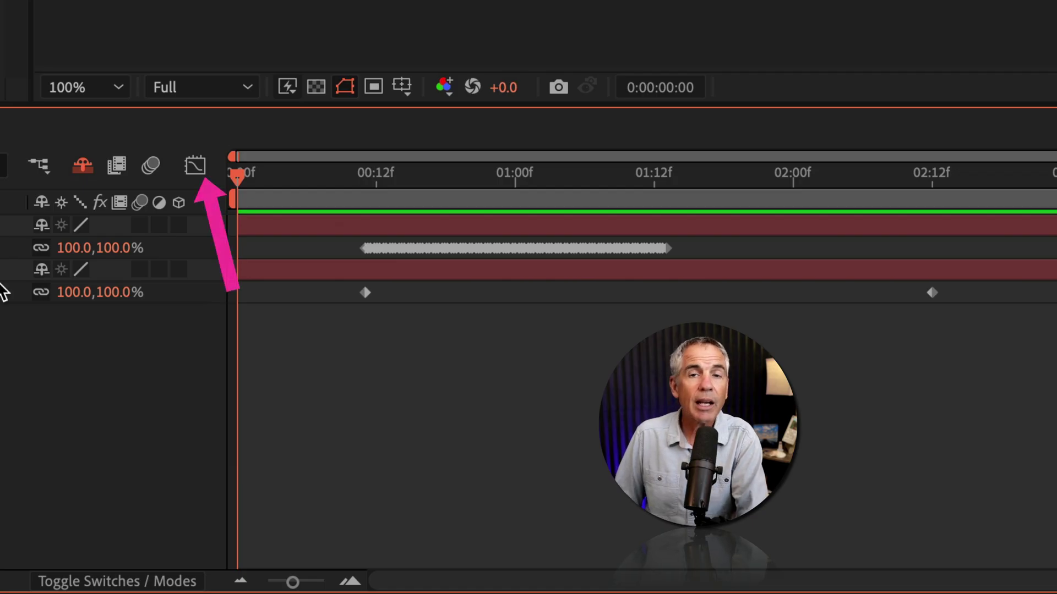
left_click(196, 165)
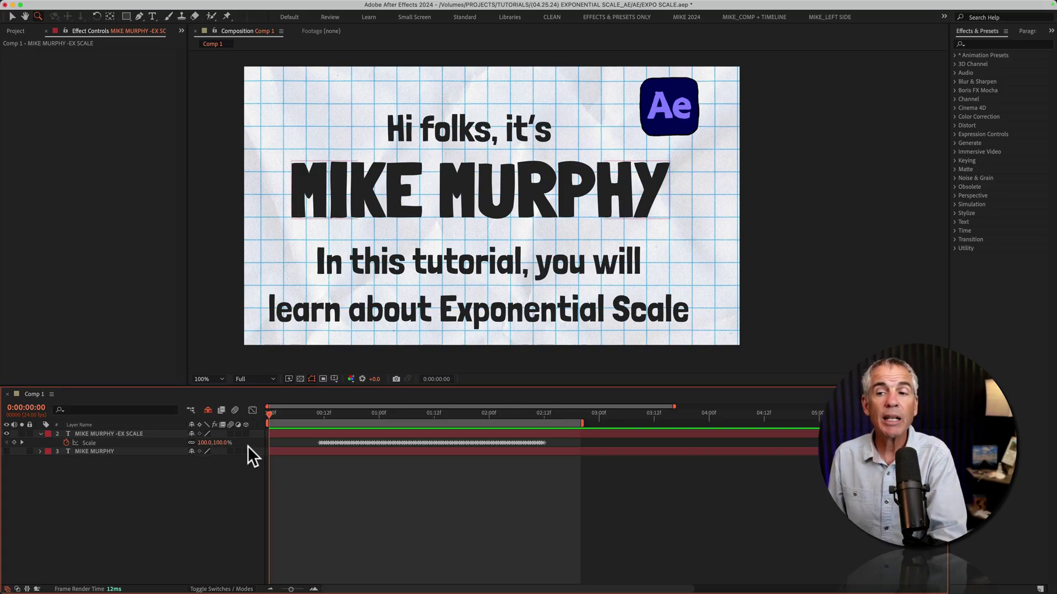
- Drag the last Scale keyframe later to stretch the zoom, then preview it
left_click(95, 443)
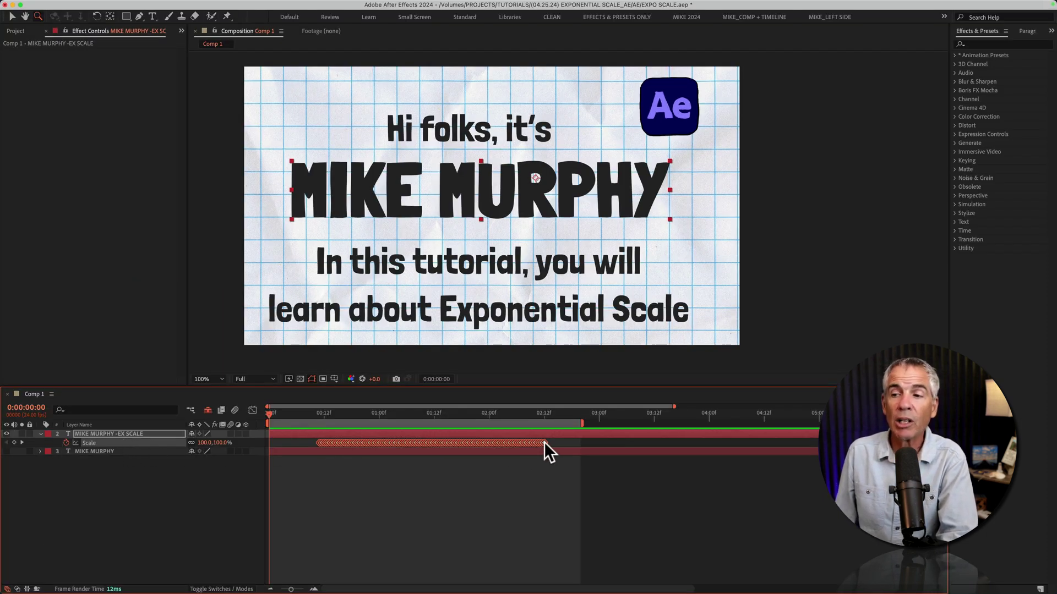
left_click_drag(544, 441, 835, 441)
key("space")
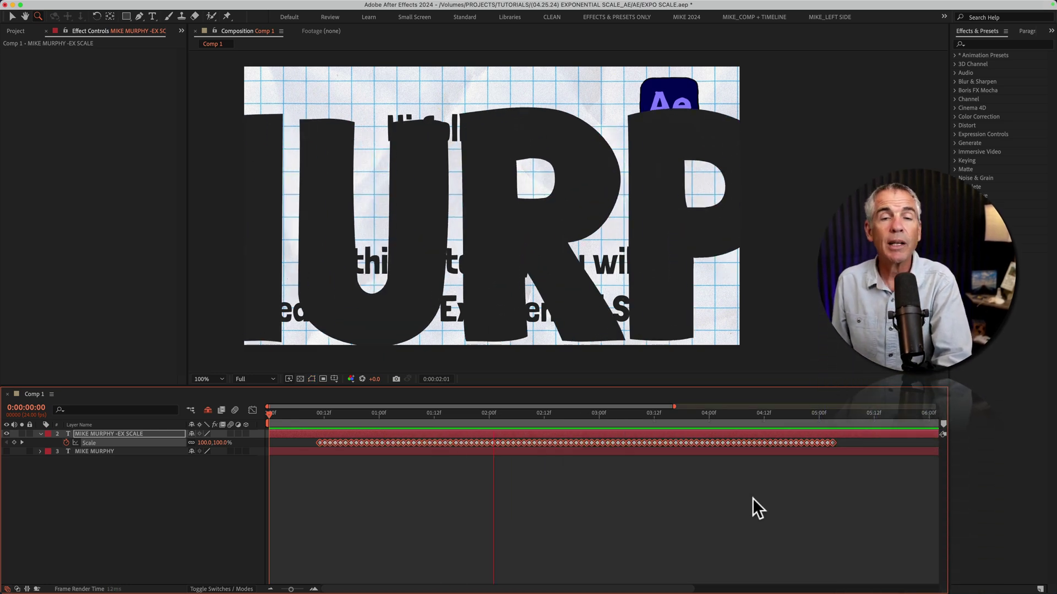
key("space")
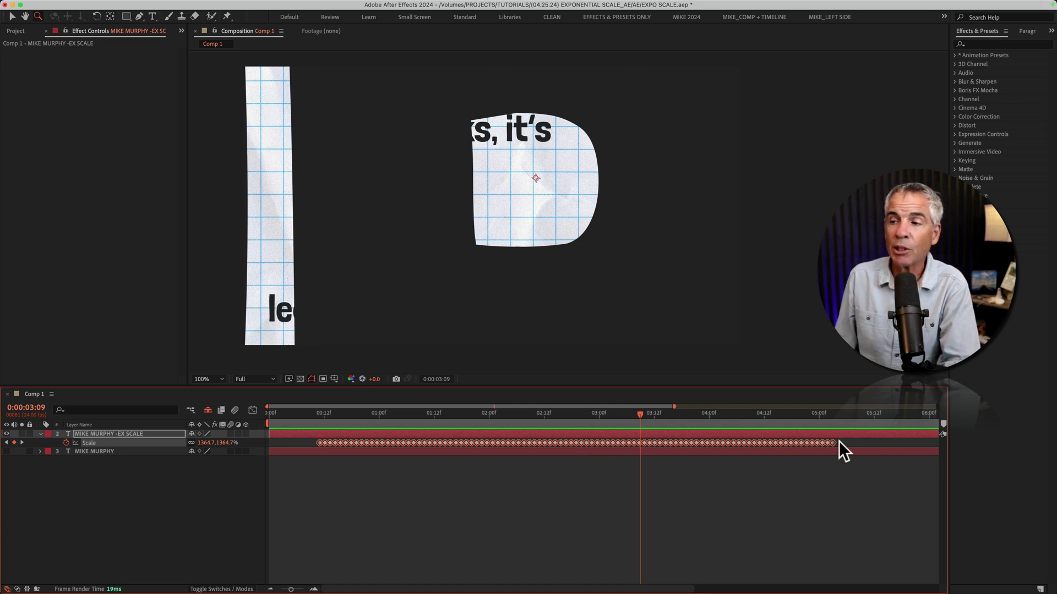
- Drag the last Scale keyframe back earlier to shorten the zoom and preview from near the start
left_click_drag(832, 442, 719, 438)
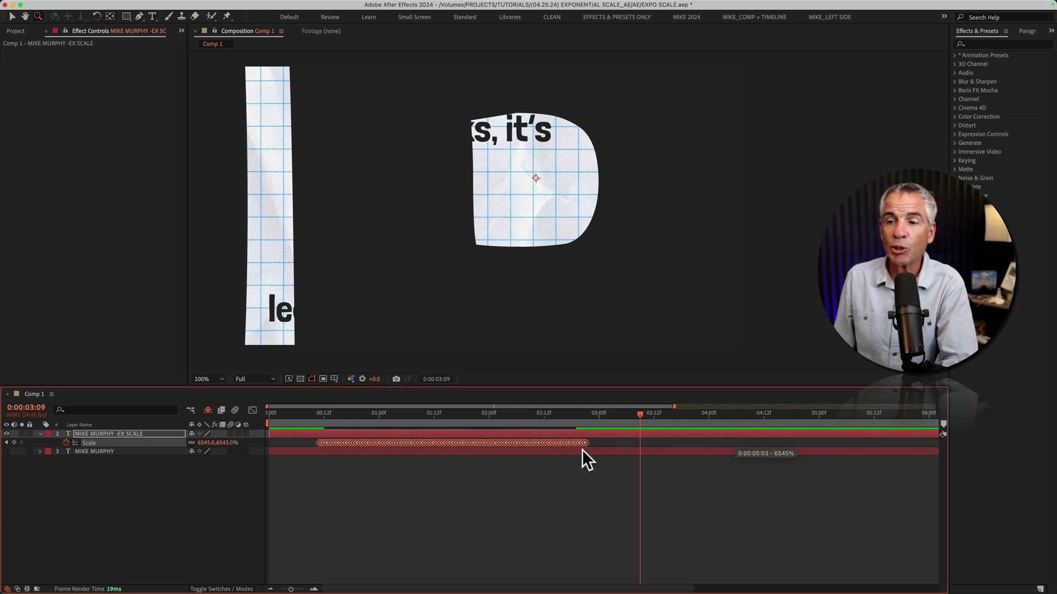
left_click_drag(447, 450, 433, 450)
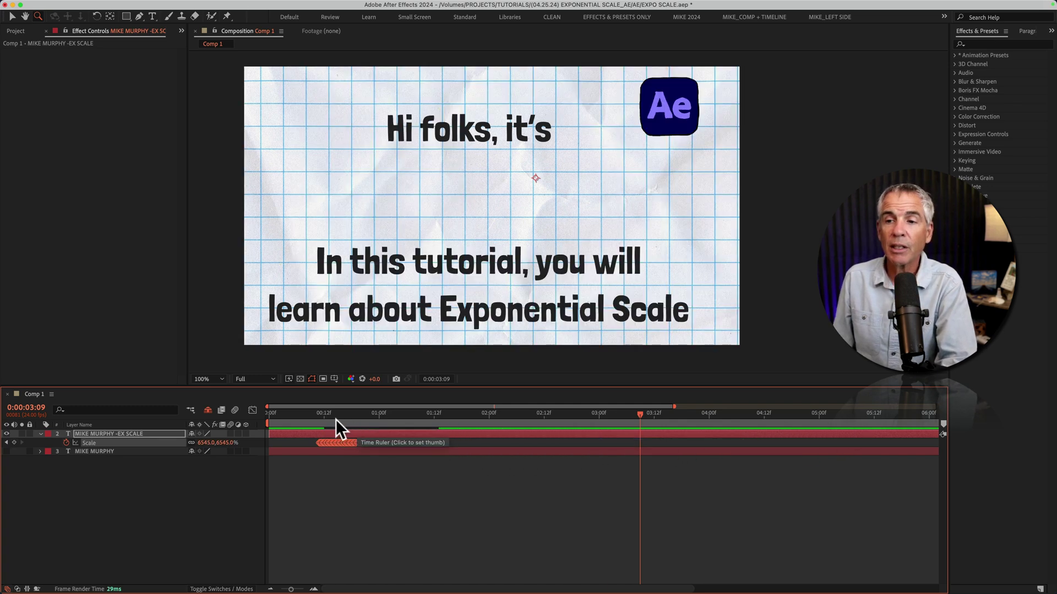
left_click(306, 423)
key("space")
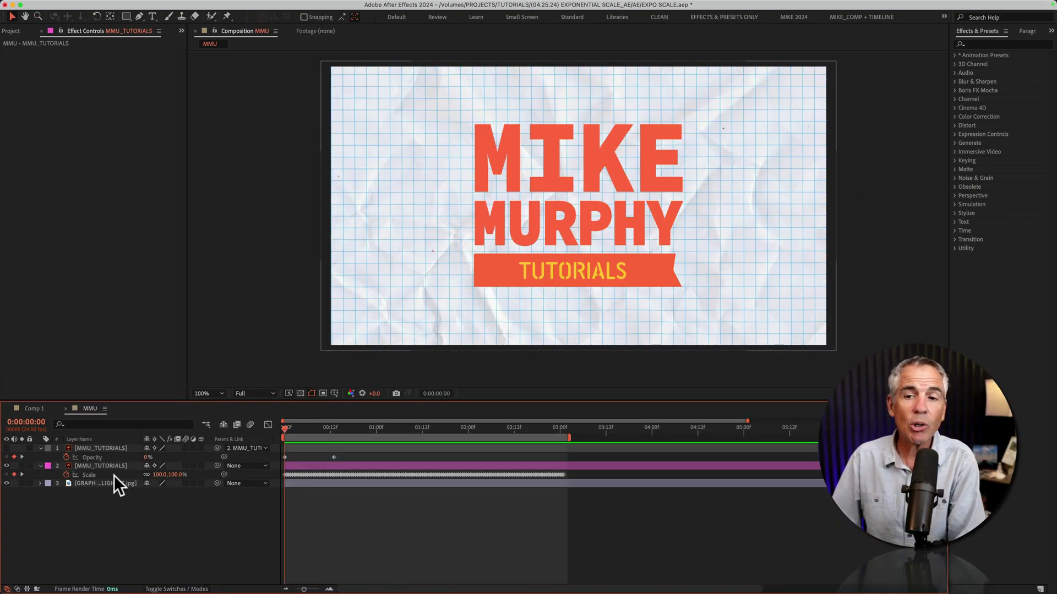
- Select the MMU_TUTORIALS logo layer, reveal its Scale, and scrub to check the scale-up
left_click(96, 465)
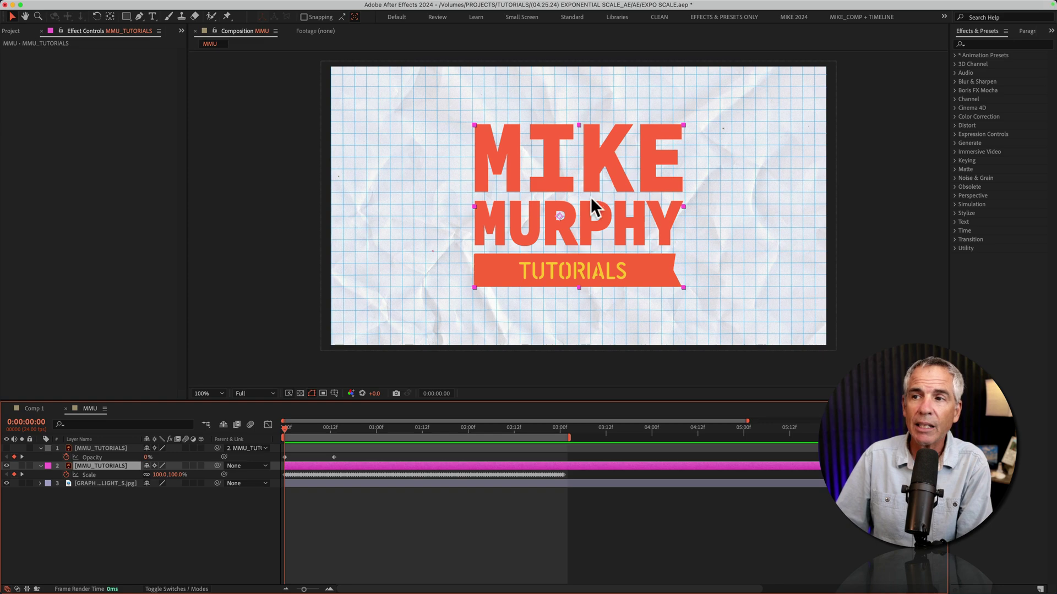
key("period")
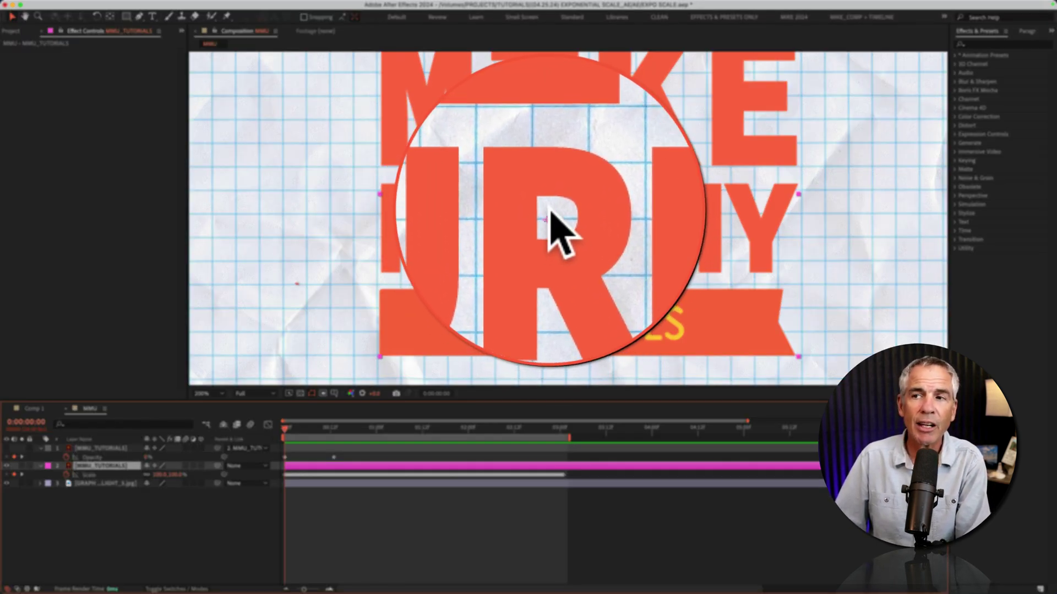
key("comma")
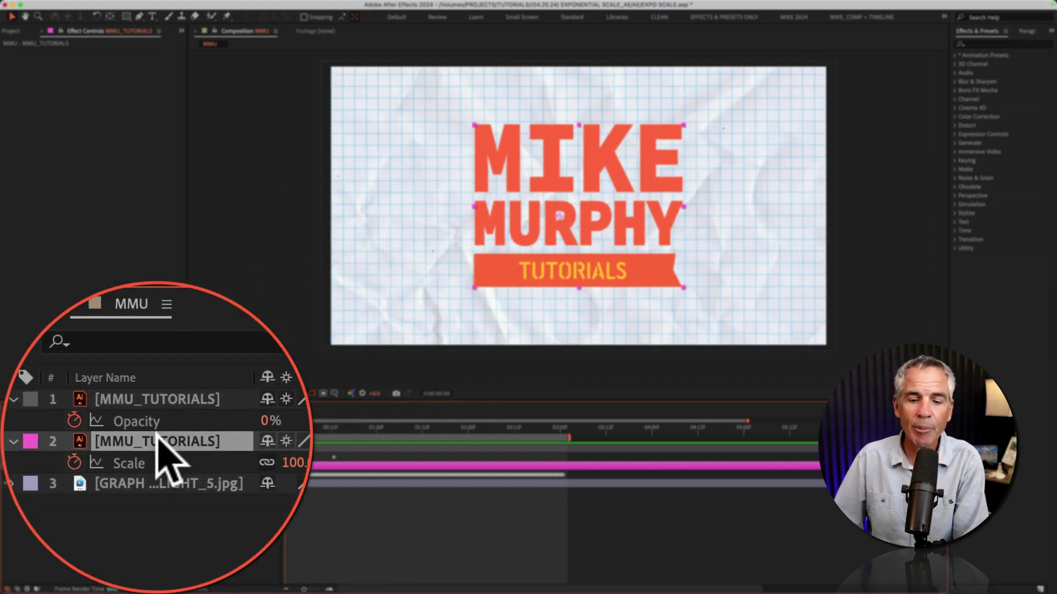
key("s")
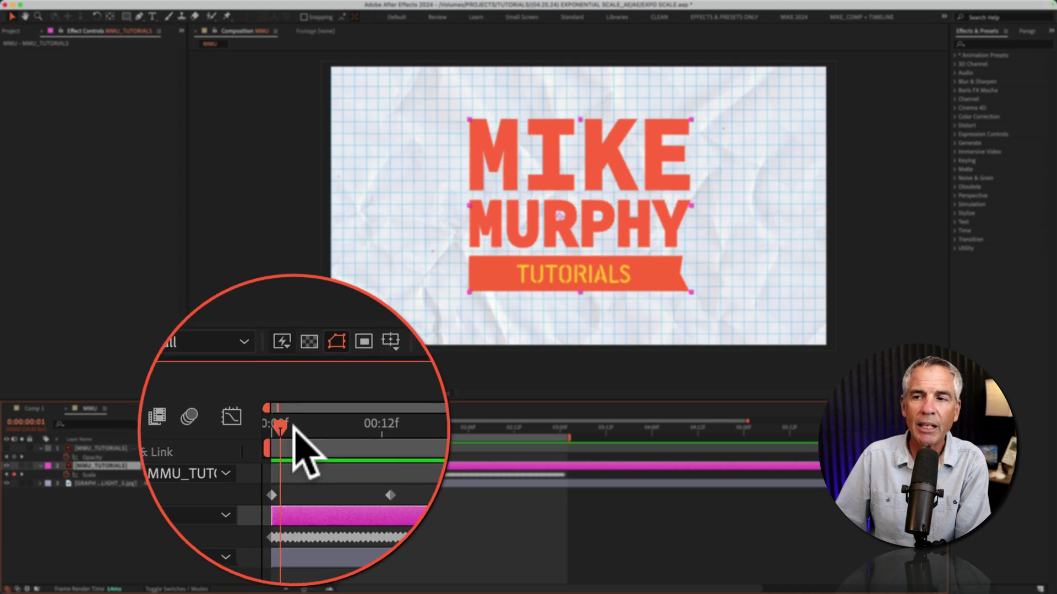
left_click_drag(284, 428, 562, 441)
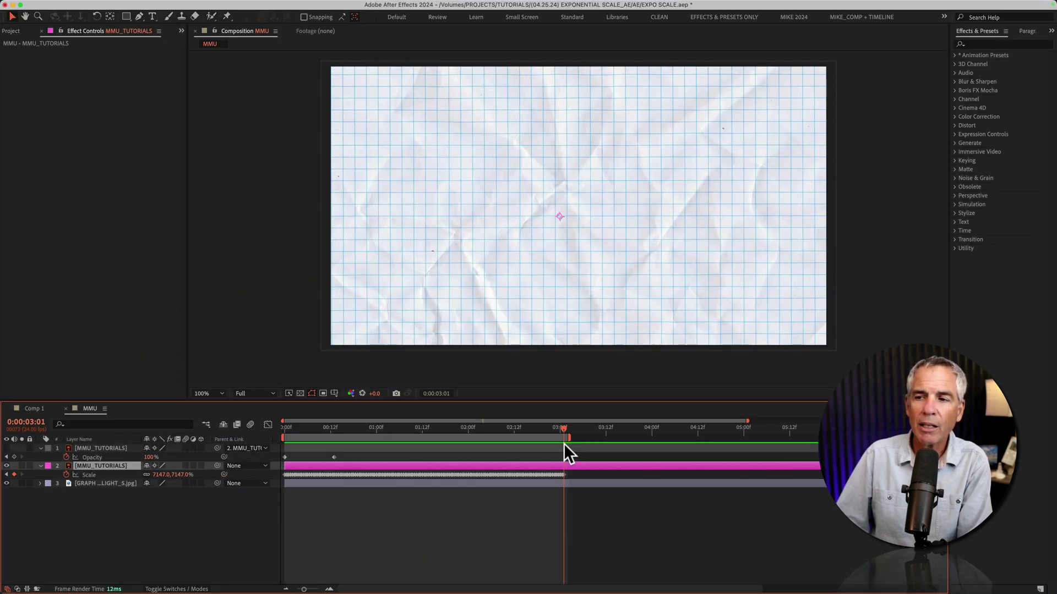
- Apply Keyframe Assistant > Exponential Scale to the logo's Scale keyframes
left_click(97, 475)
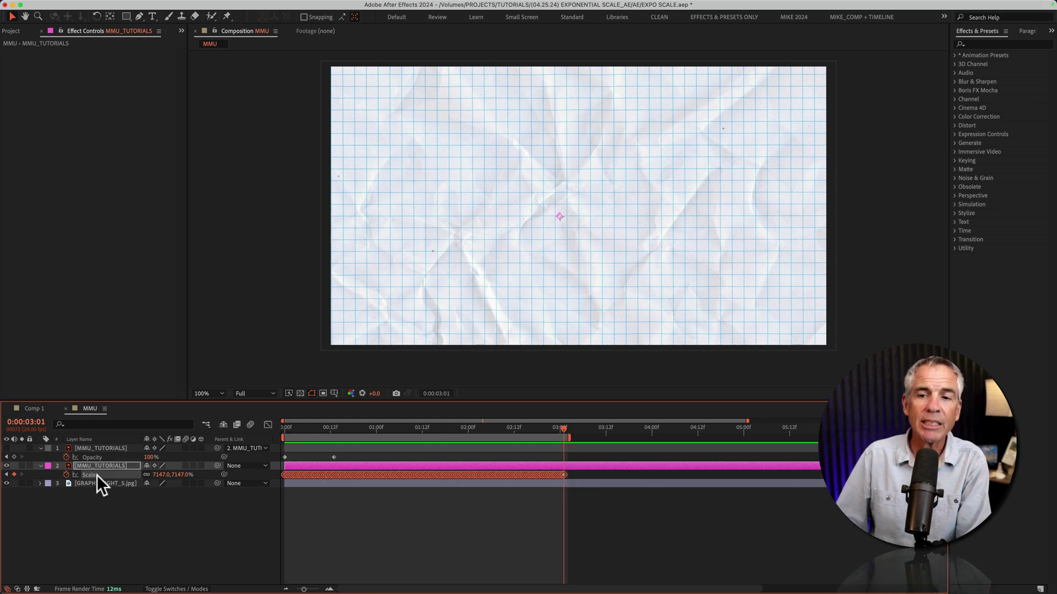
right_click(309, 474)
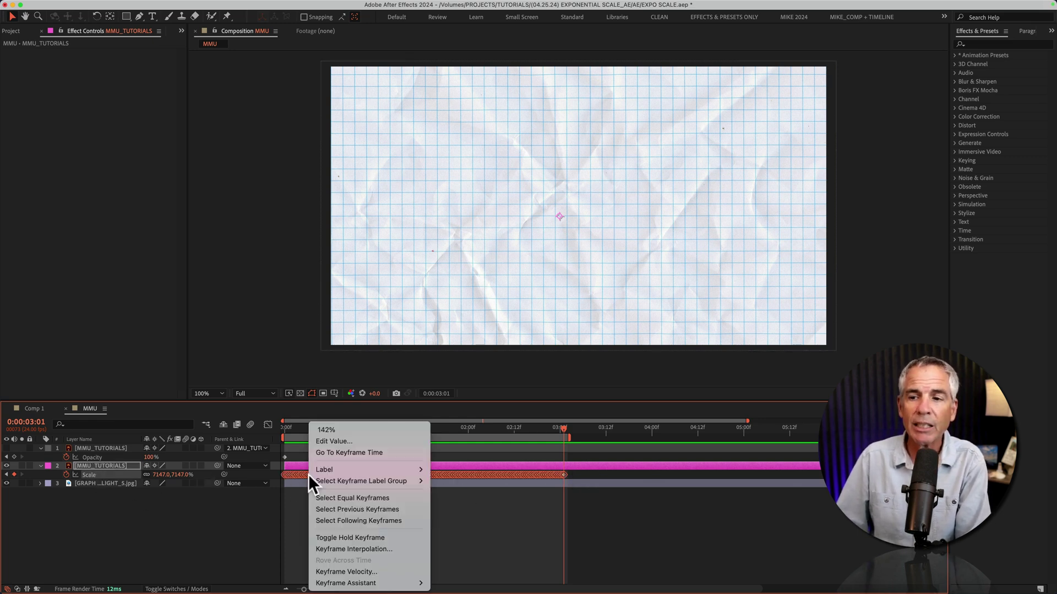
mouse_move(380, 583)
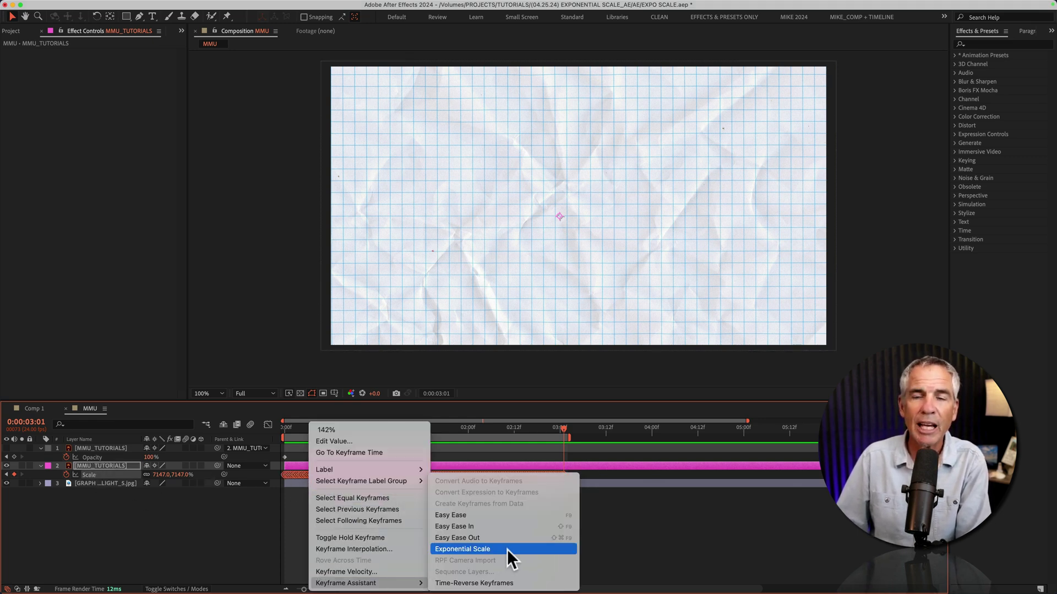
left_click(507, 549)
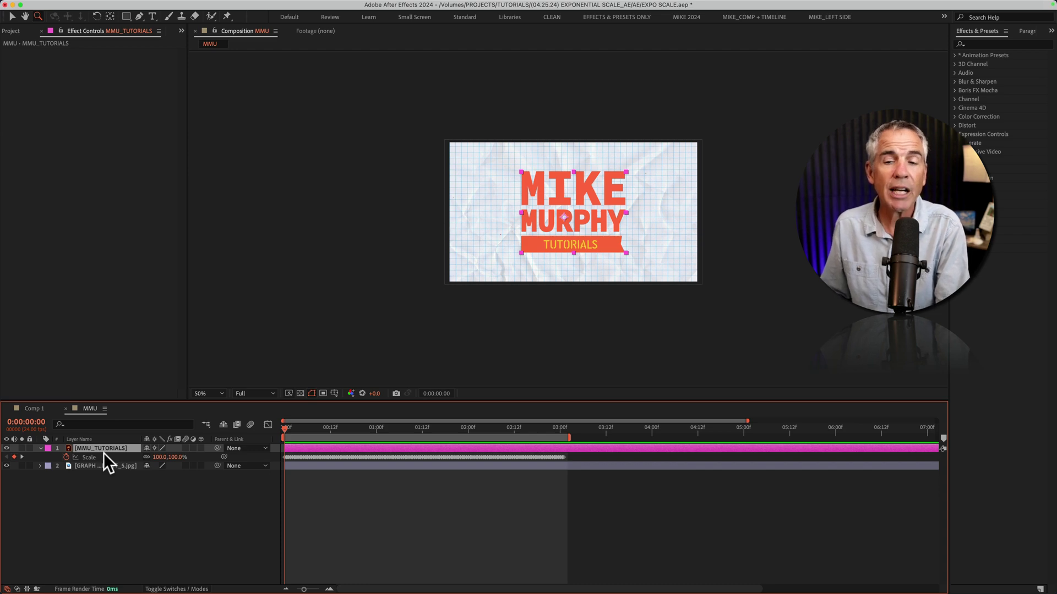
- Duplicate the logo layer, delete the copy's Scale keyframes, and parent it to layer 2
key("super+d")
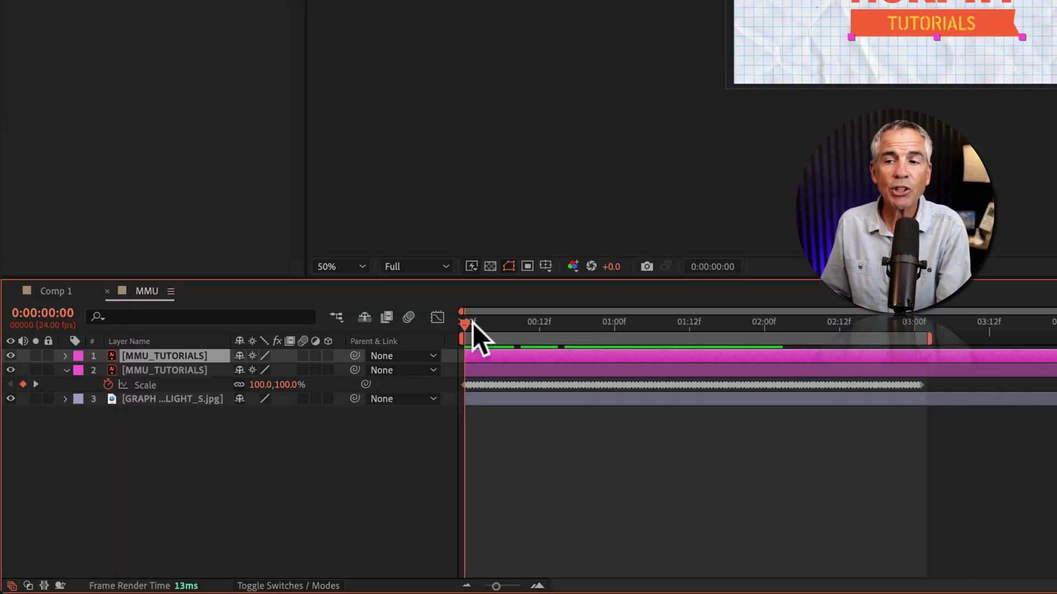
left_click_drag(290, 428, 234, 424)
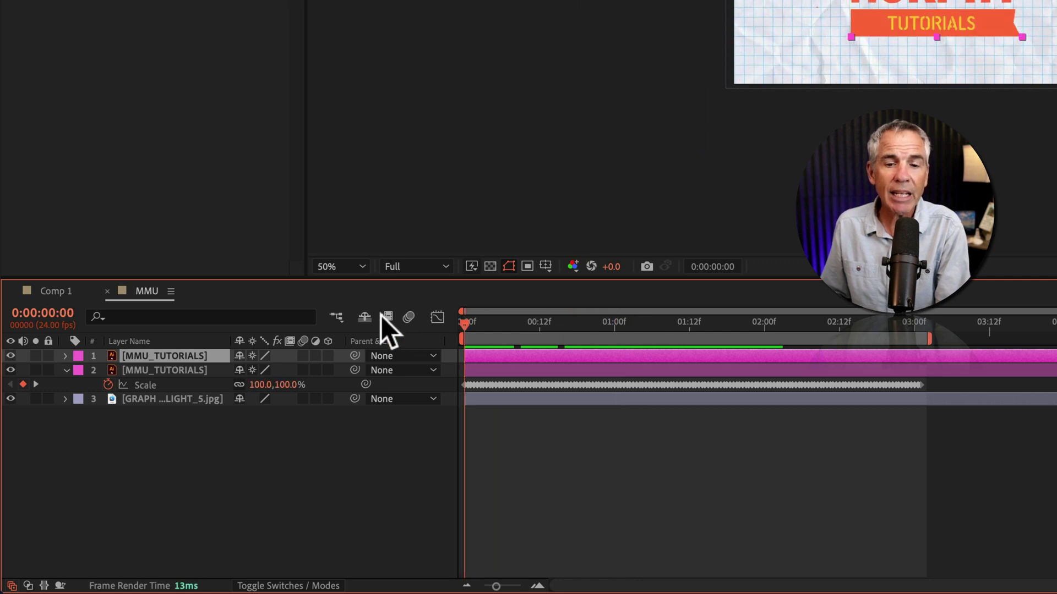
key("s")
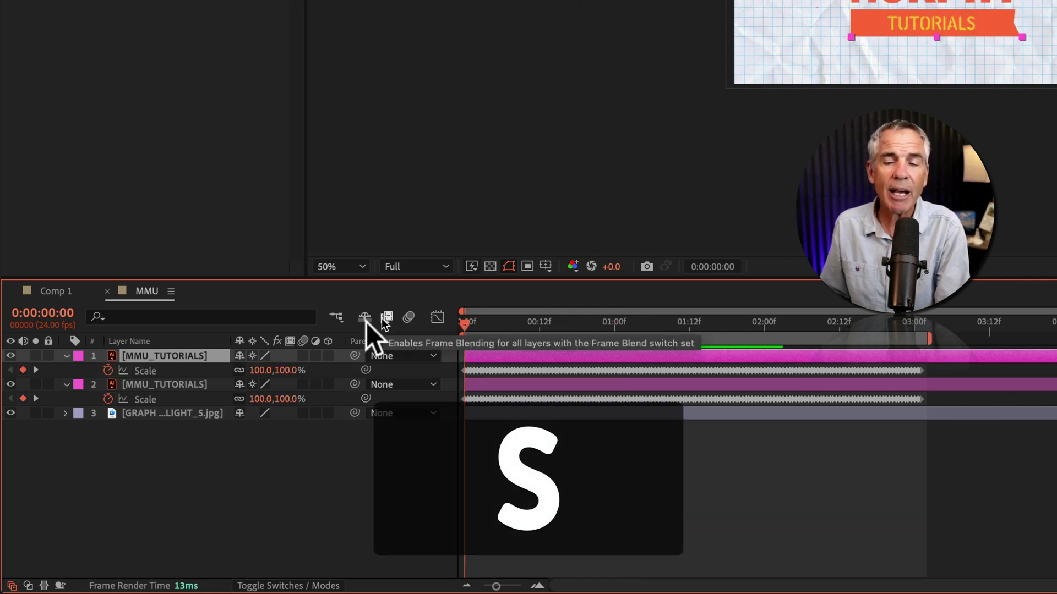
left_click(146, 371)
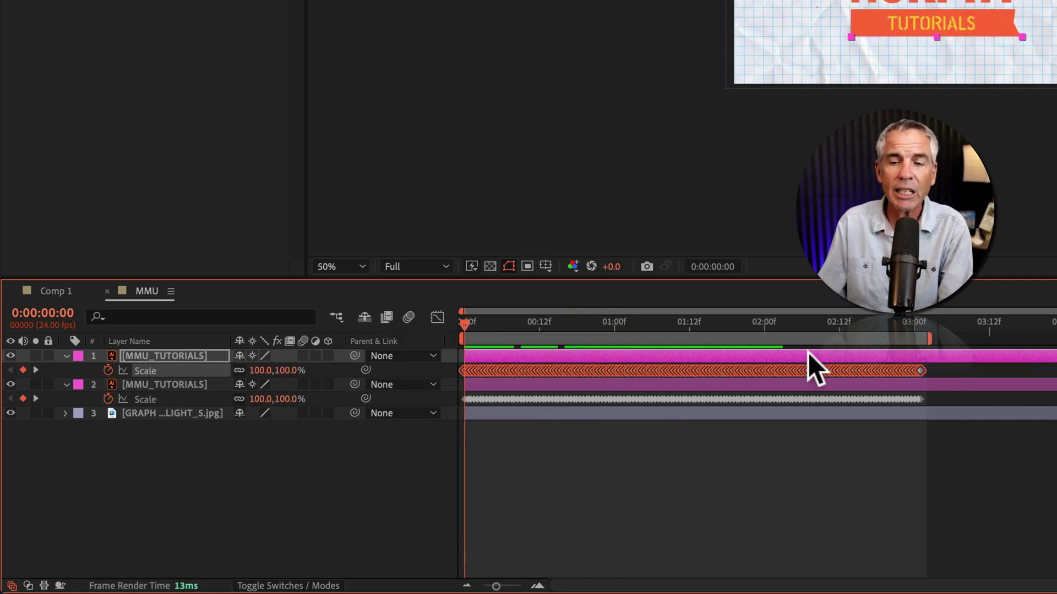
key("BackSpace")
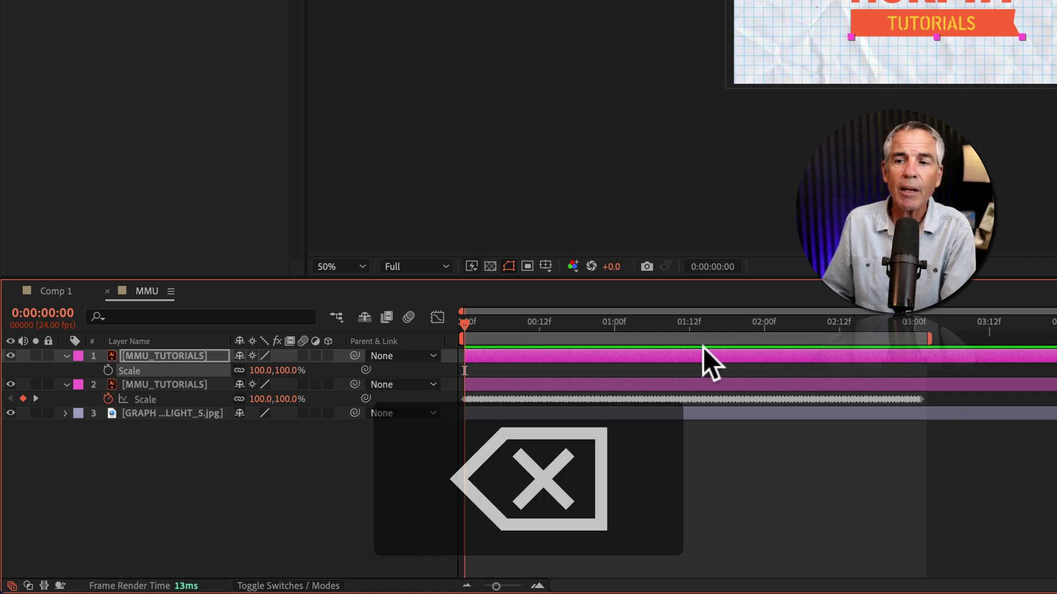
left_click_drag(466, 324, 920, 318)
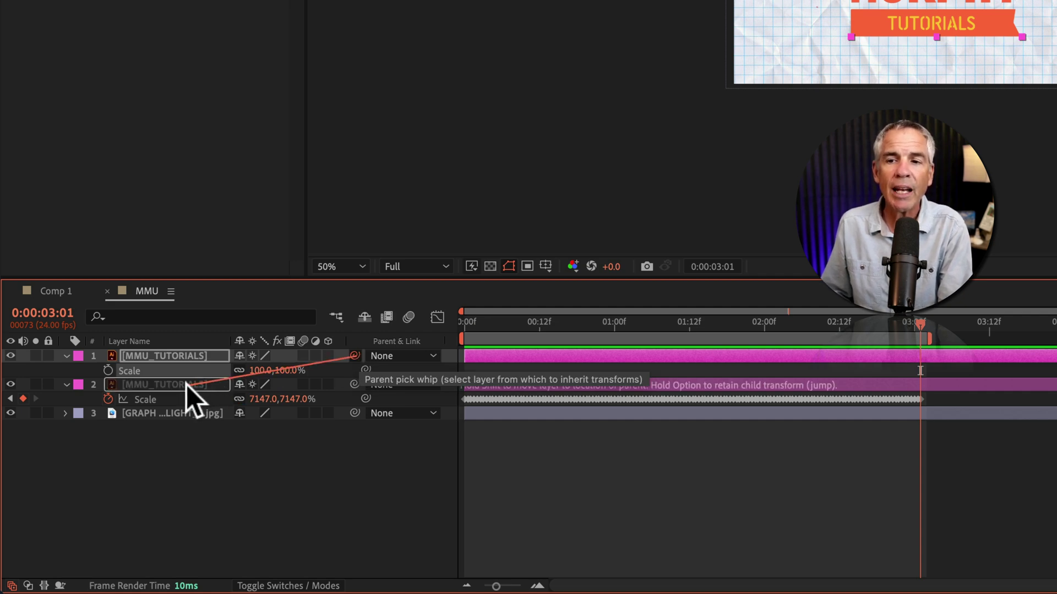
left_click_drag(186, 385, 186, 385)
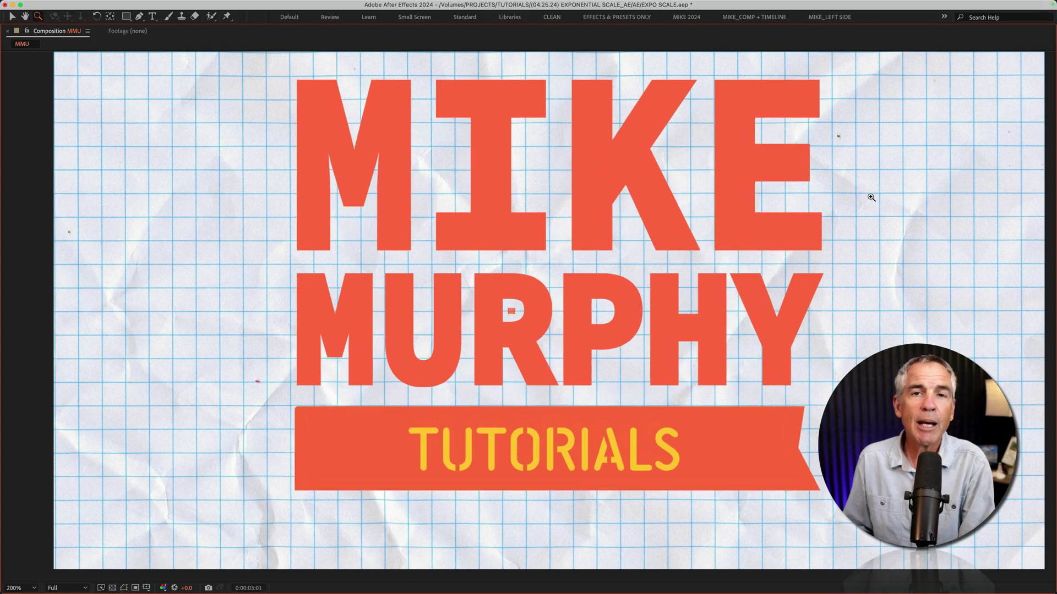